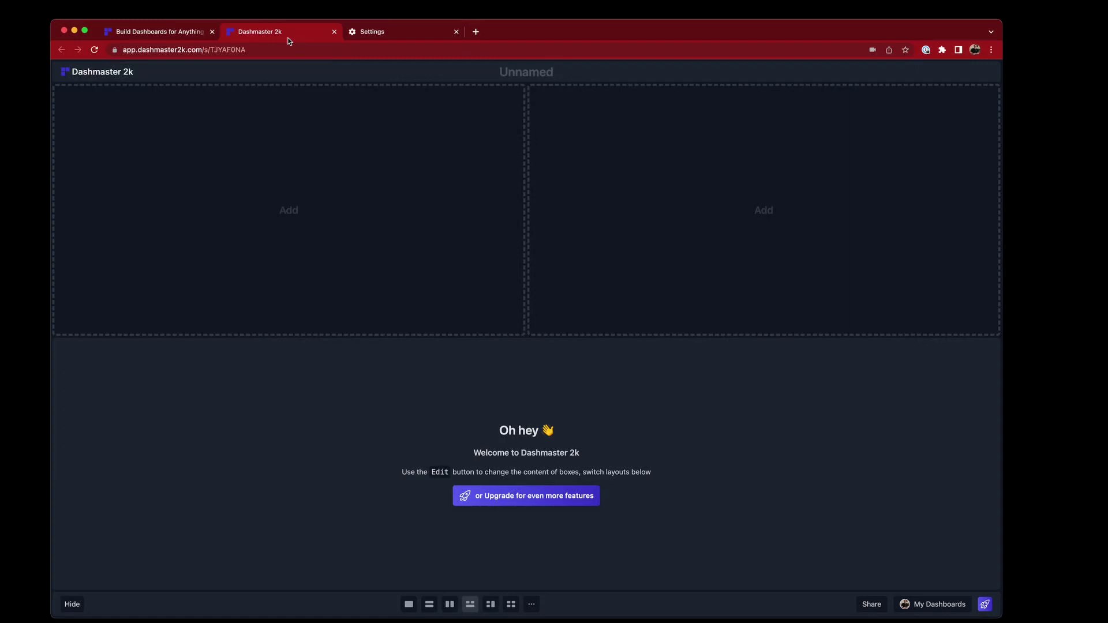
Put a Webcam module in the left box and open its settings form
{"action": "left_click", "coordinate": [188, 154]}
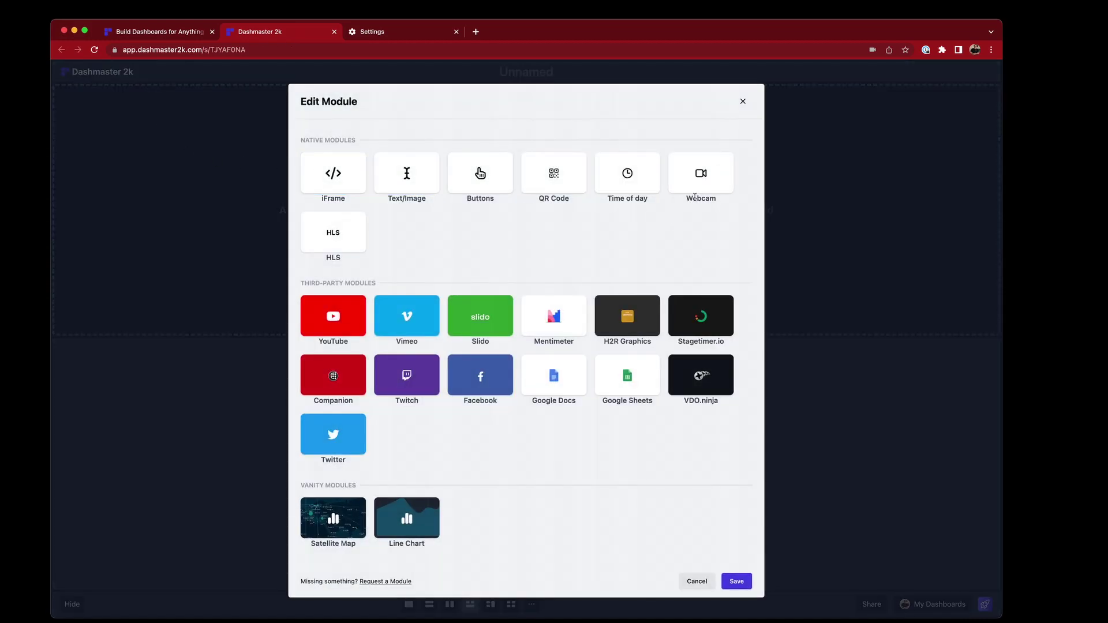
{"action": "left_click", "coordinate": [699, 175]}
{"action": "left_click", "coordinate": [697, 177]}
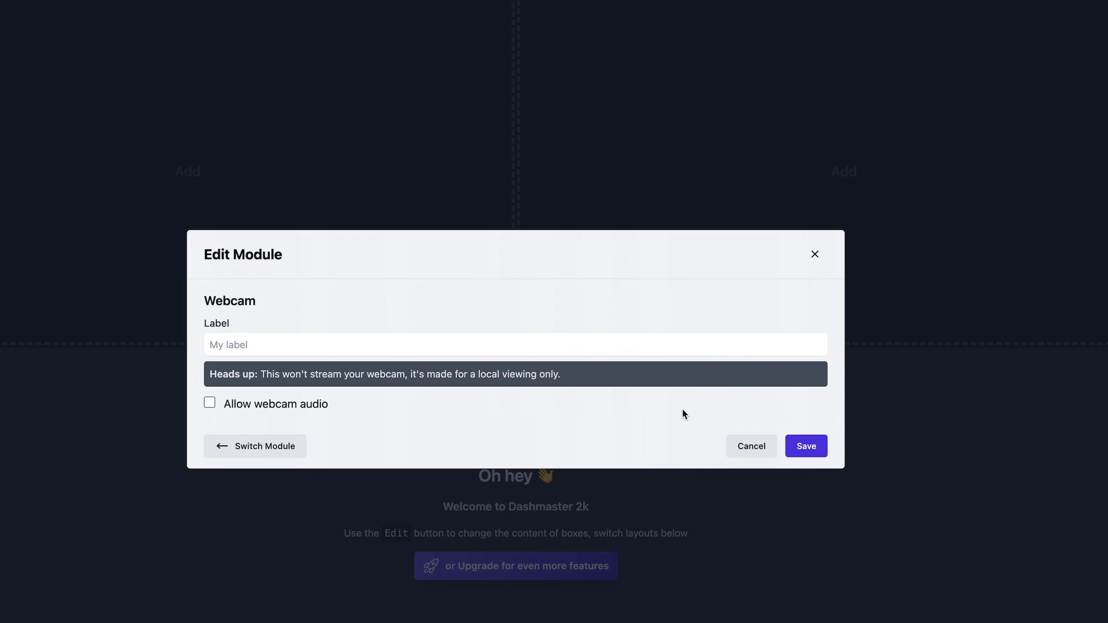
{"action": "left_click", "coordinate": [807, 446]}
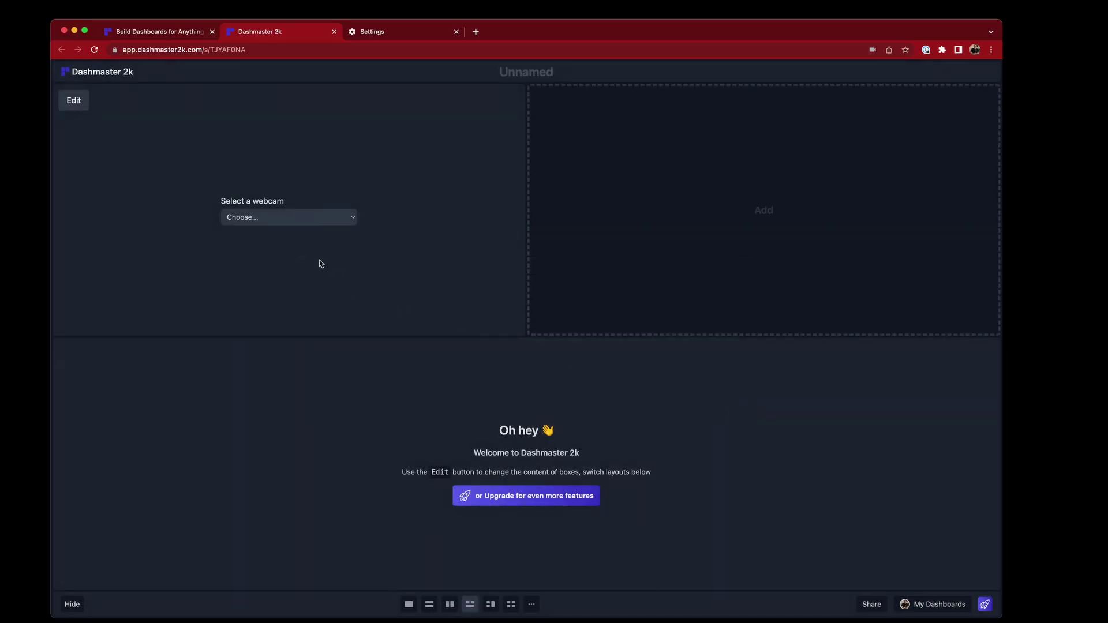
{"action": "left_click", "coordinate": [305, 222]}
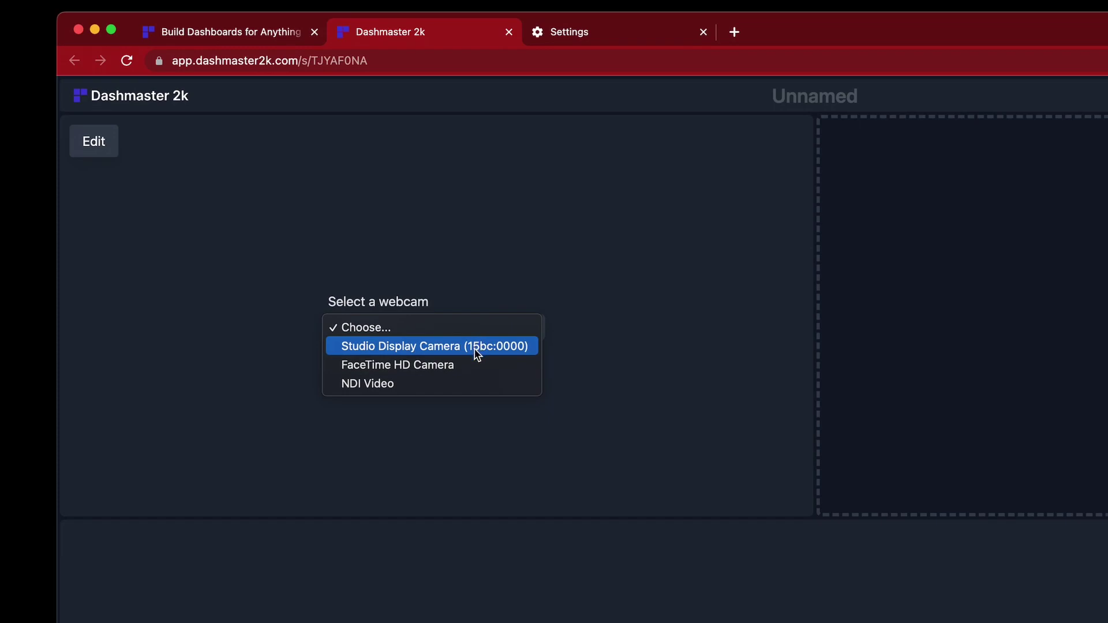
{"action": "left_click", "coordinate": [443, 345]}
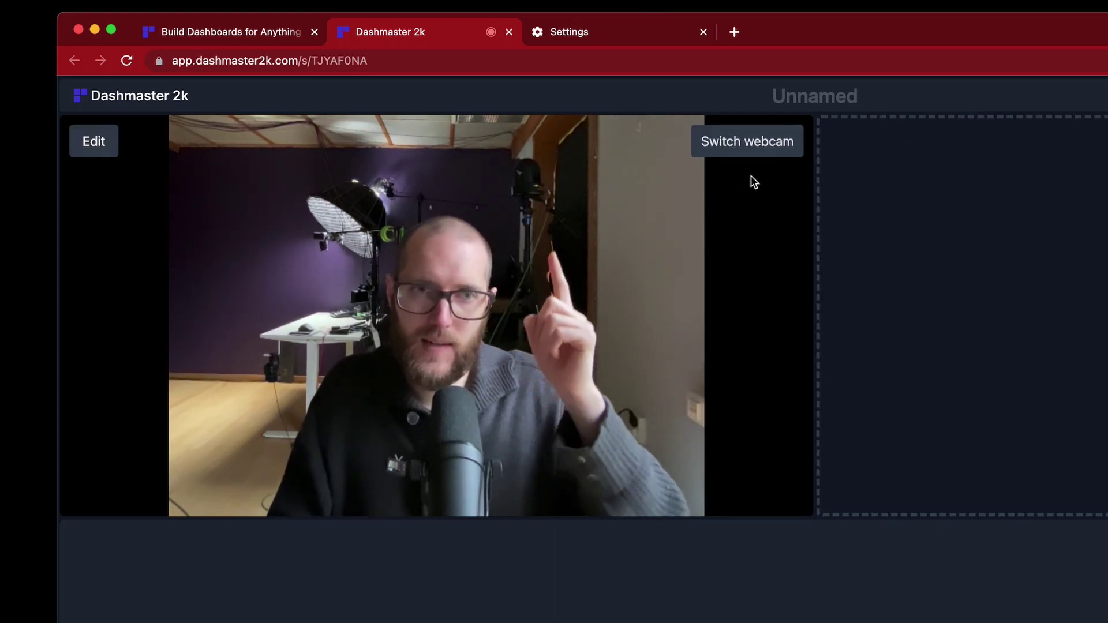
{"action": "left_click", "coordinate": [760, 148]}
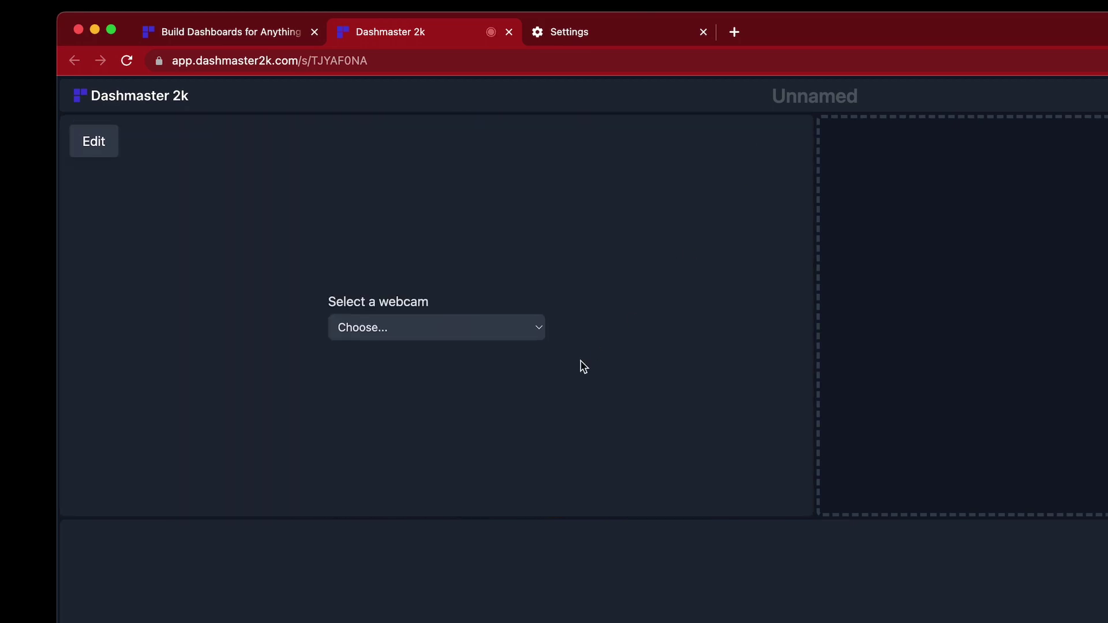
{"action": "left_click", "coordinate": [506, 334]}
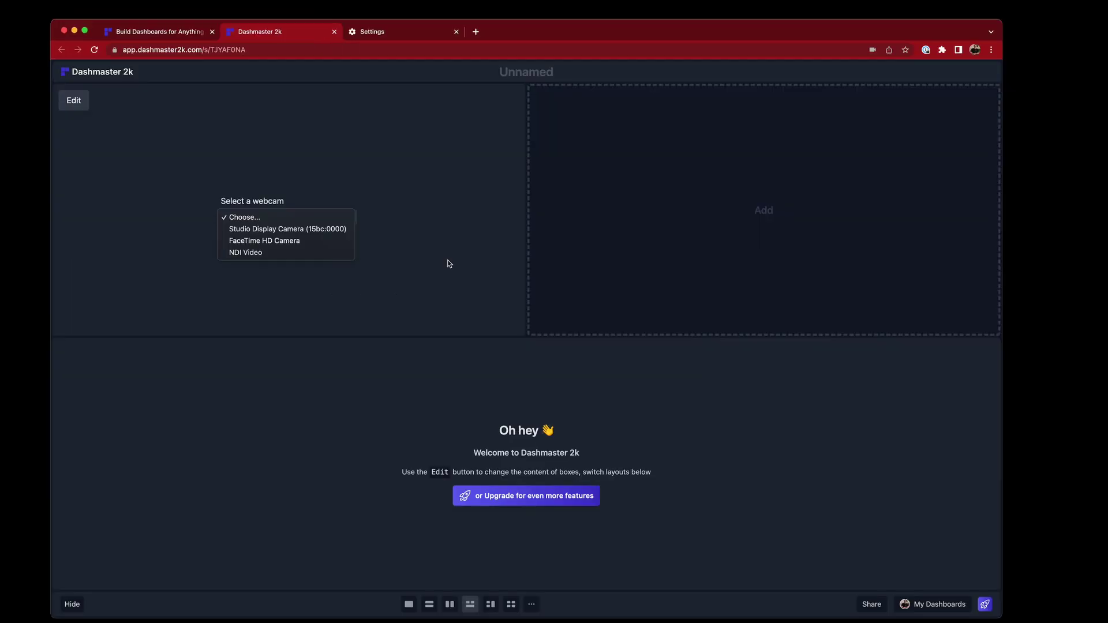
{"action": "left_click", "coordinate": [450, 263]}
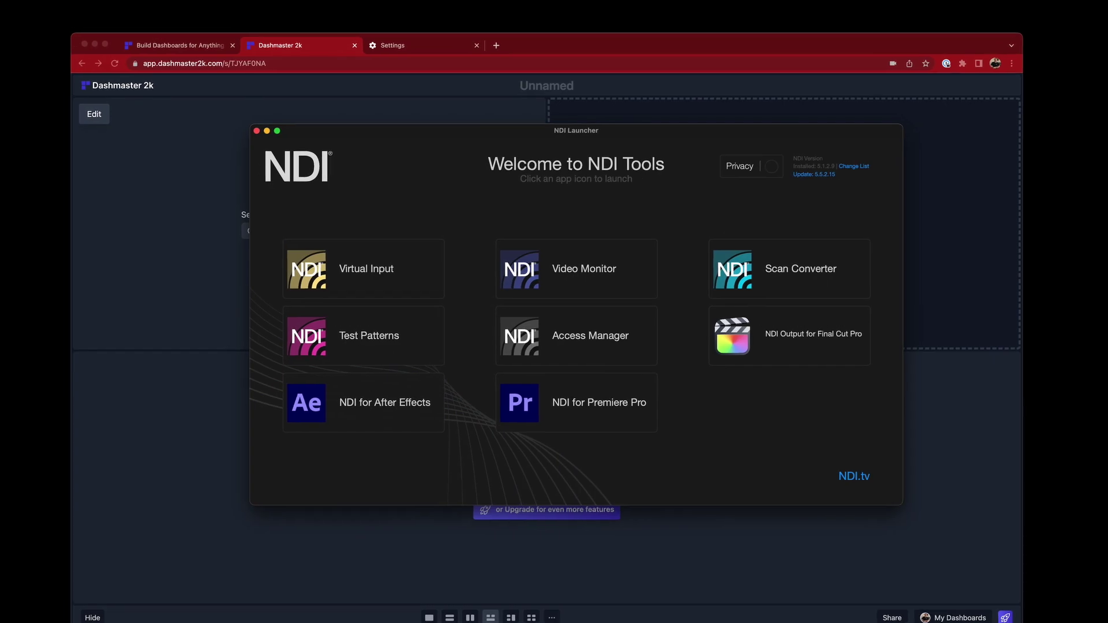
{"action": "left_click", "coordinate": [89, 8]}
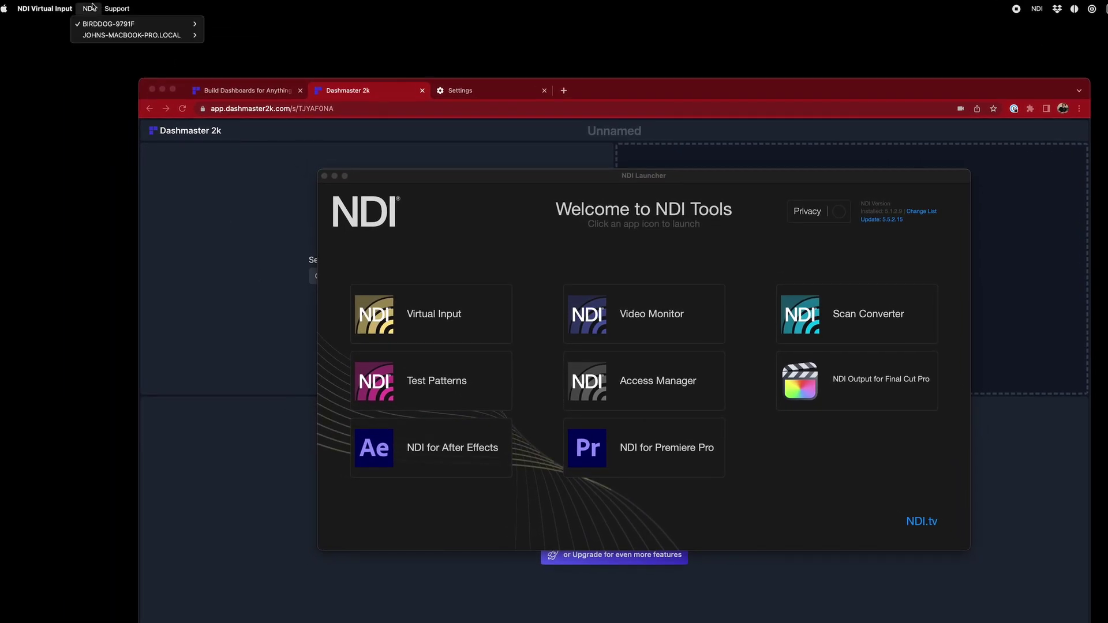
{"action": "mouse_move", "coordinate": [173, 24]}
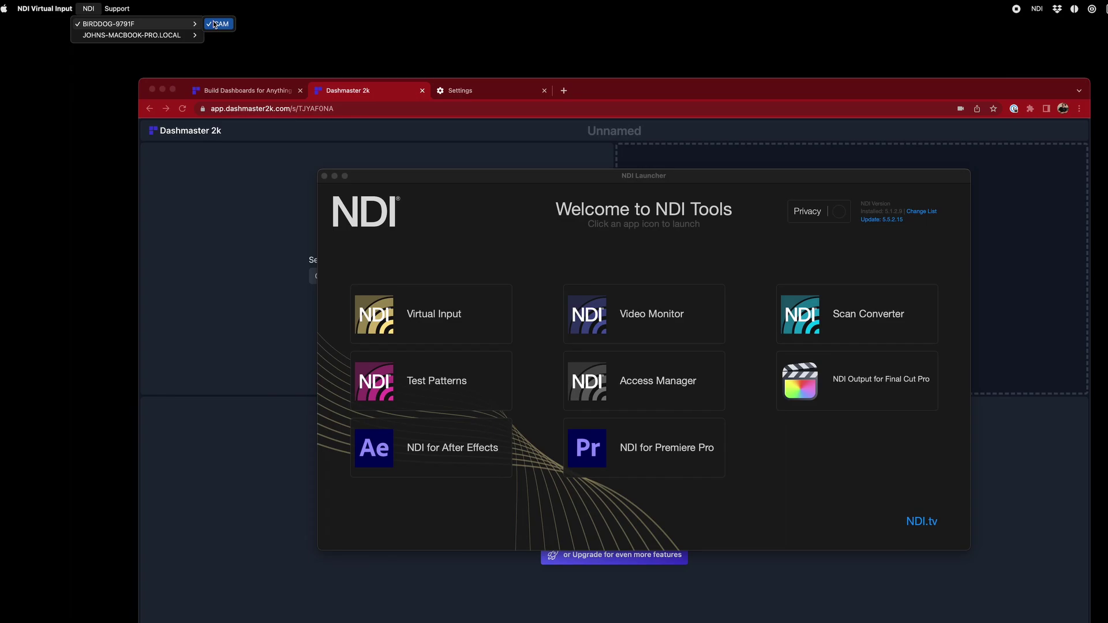
Set the left box's camera source to NDI Video so the studio desk feed appears
{"action": "left_click", "coordinate": [272, 338]}
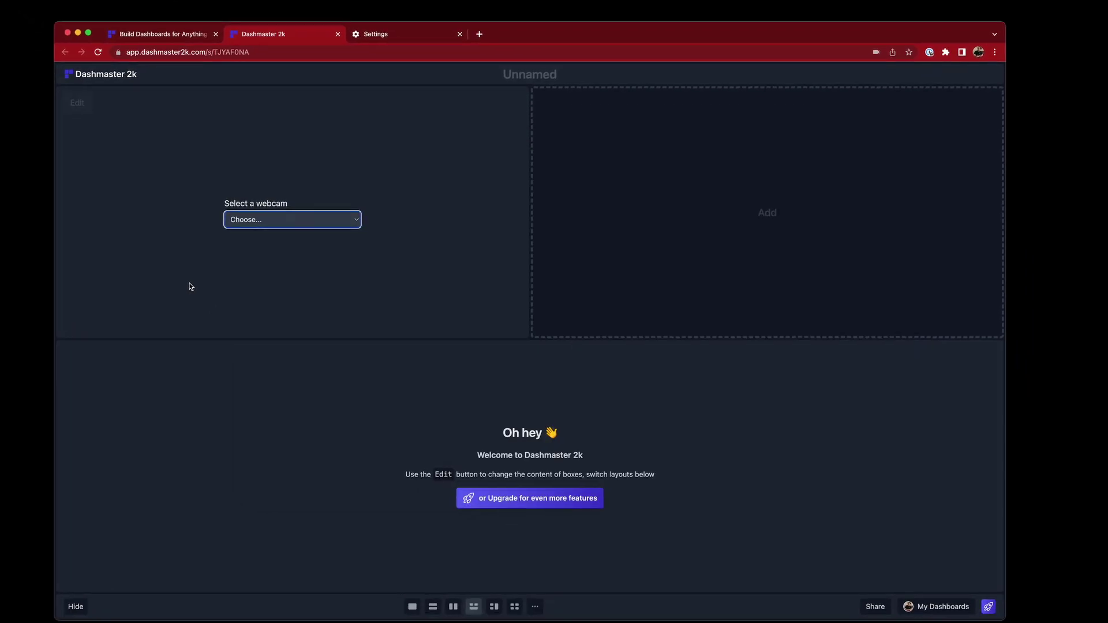
{"action": "left_click", "coordinate": [375, 274]}
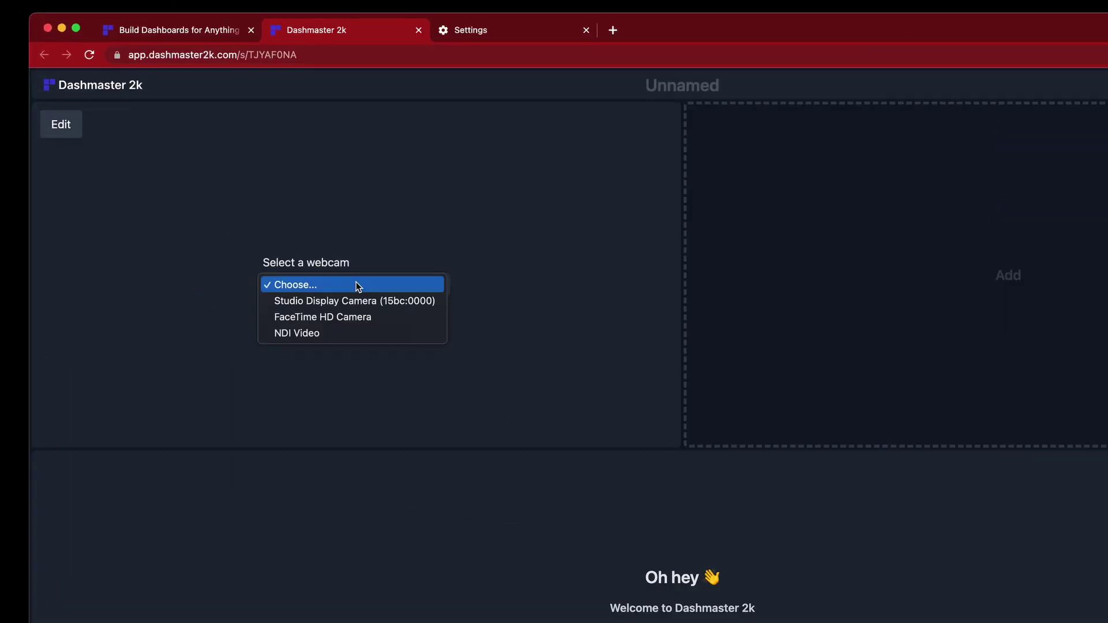
{"action": "left_click", "coordinate": [303, 333]}
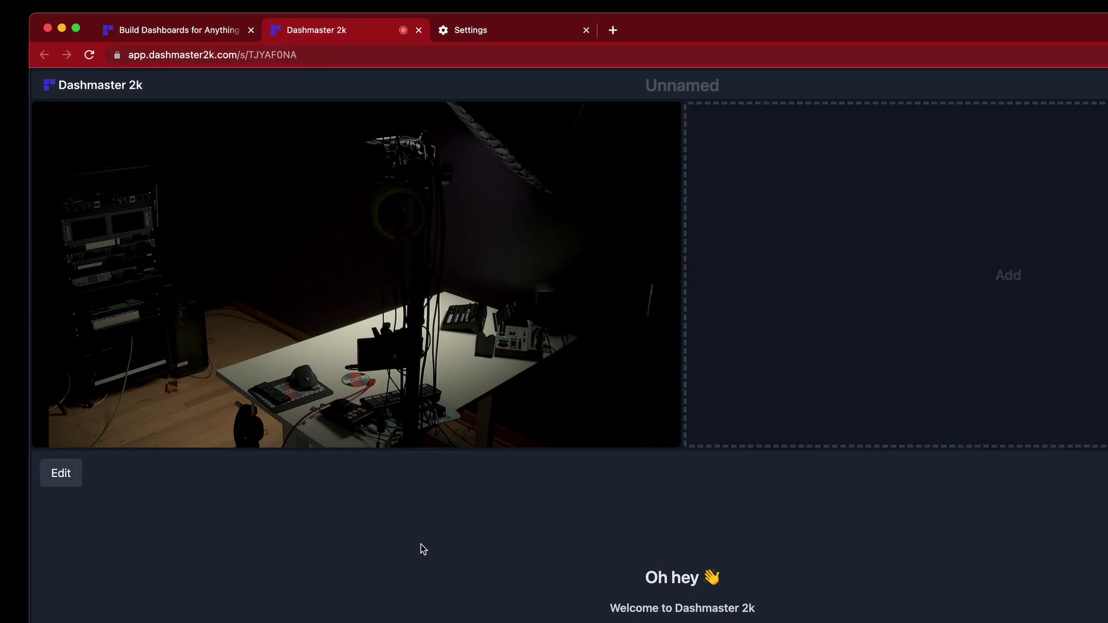
{"action": "left_click", "coordinate": [315, 55]}
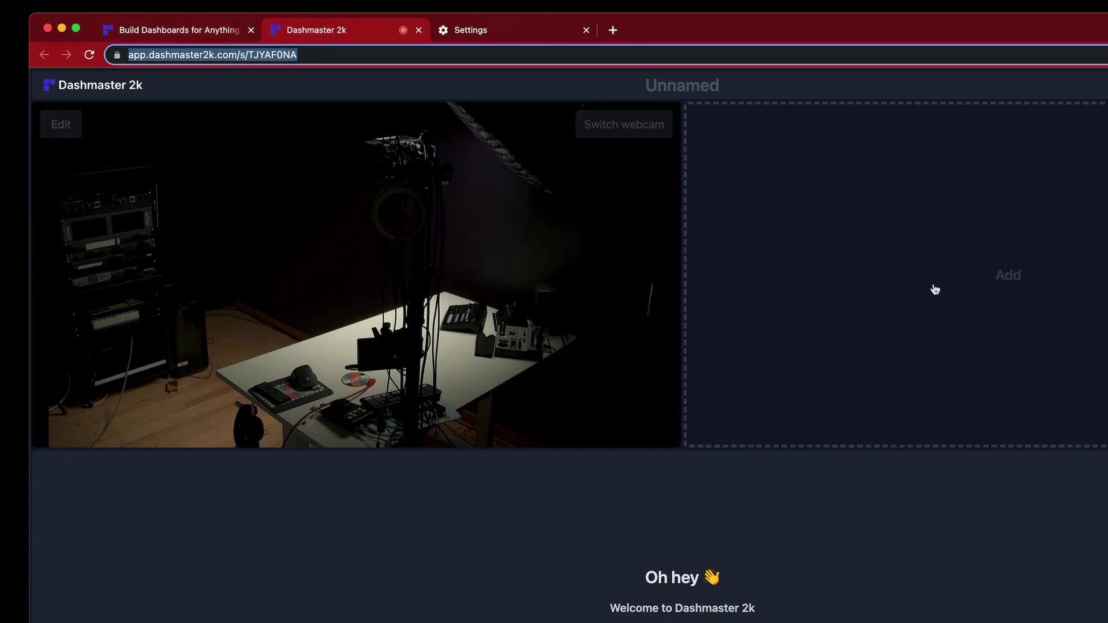
{"action": "left_click", "coordinate": [304, 536]}
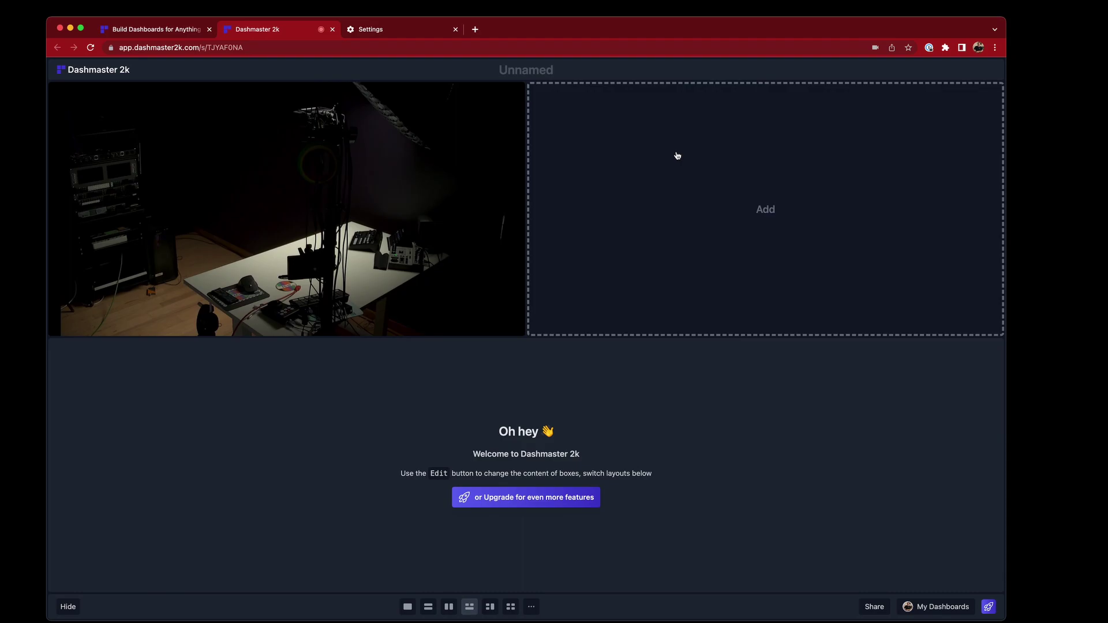
Add a VDO.ninja module to the right box with type Scene, and move the guest preview aside
{"action": "left_click", "coordinate": [607, 201]}
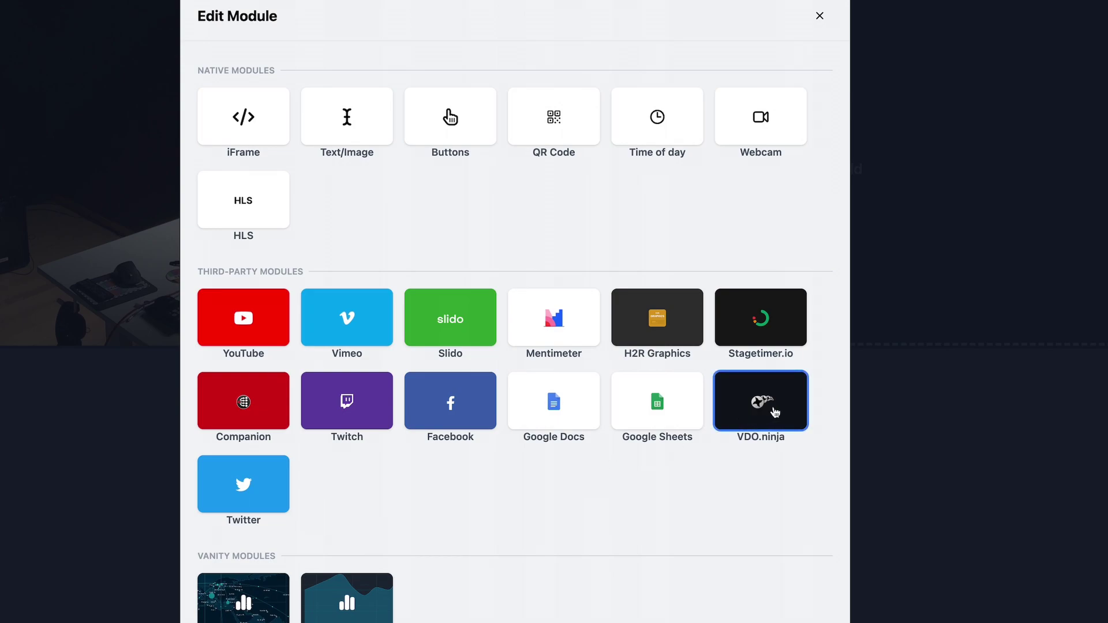
{"action": "left_click", "coordinate": [764, 416]}
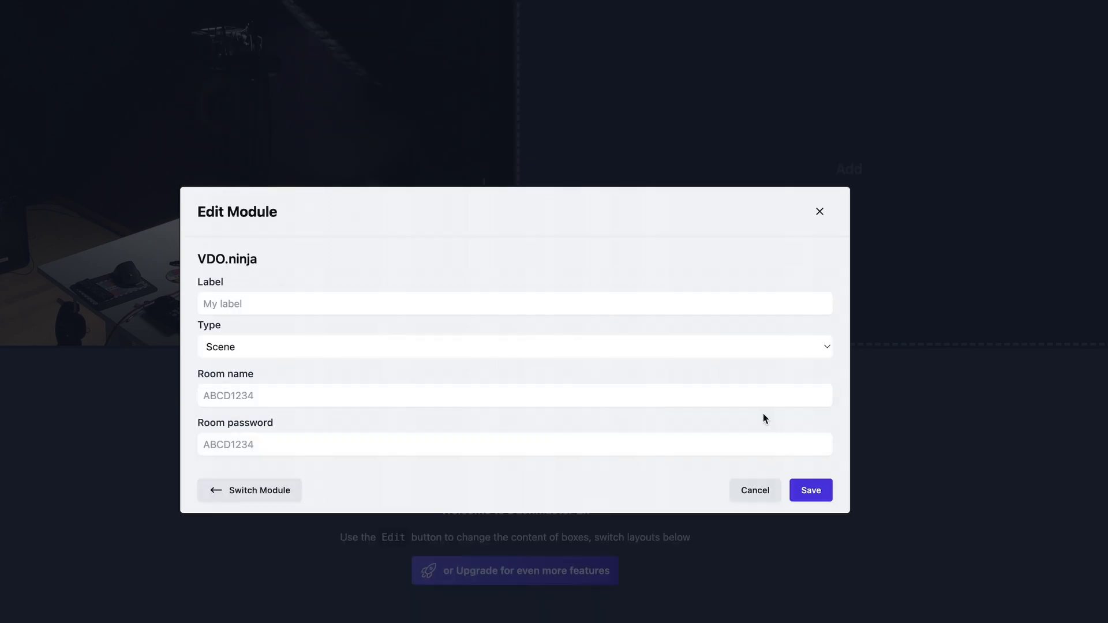
{"action": "left_click", "coordinate": [292, 349]}
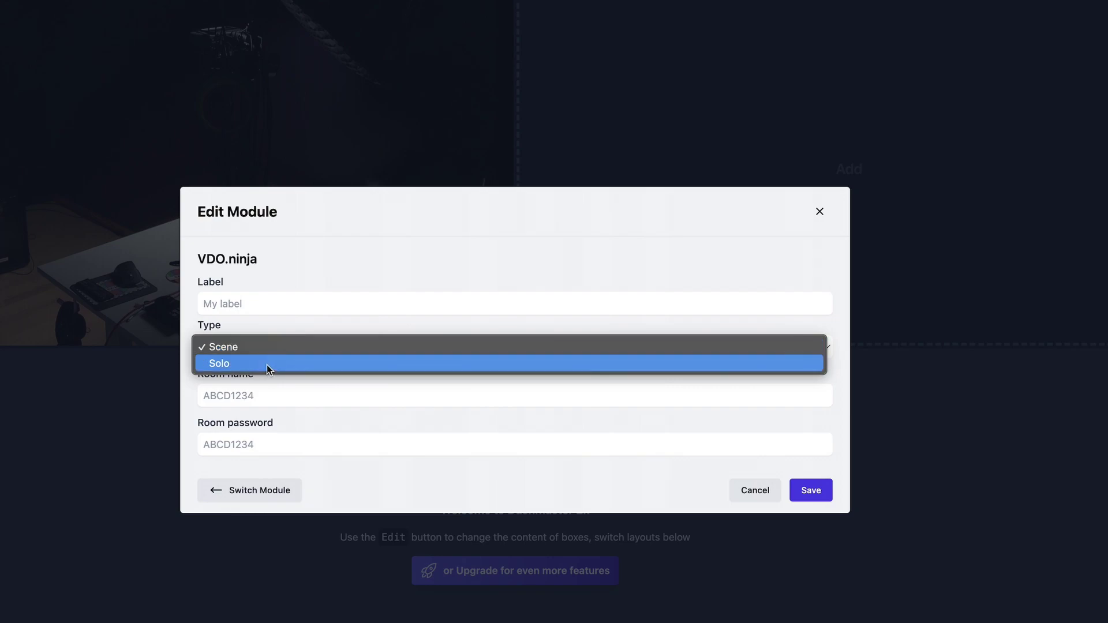
{"action": "left_click", "coordinate": [249, 331]}
{"action": "left_click", "coordinate": [252, 400]}
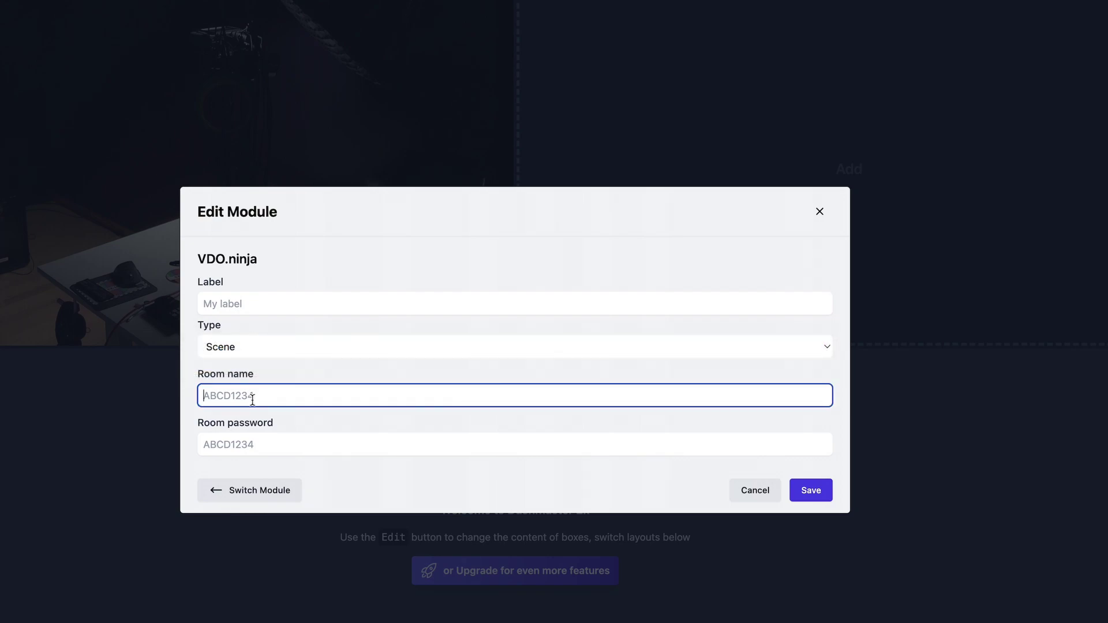
{"action": "left_click", "coordinate": [252, 444]}
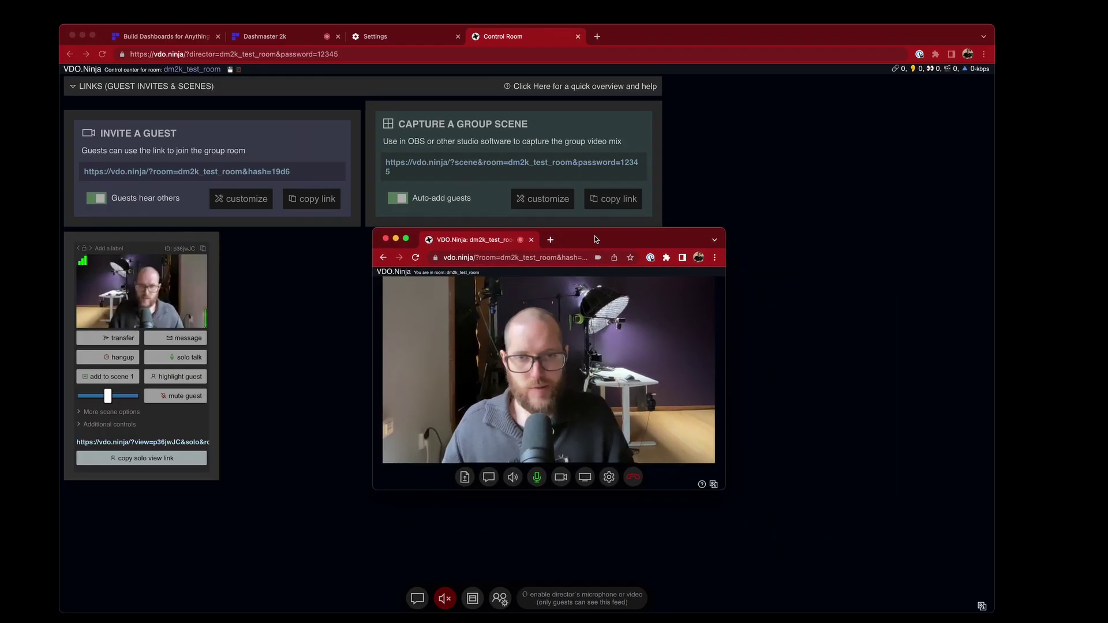
{"action": "left_click_drag", "start_coordinate": [593, 241], "coordinate": [850, 203]}
Bring the VDO.Ninja main control room window to the front
{"action": "left_click", "coordinate": [670, 30]}
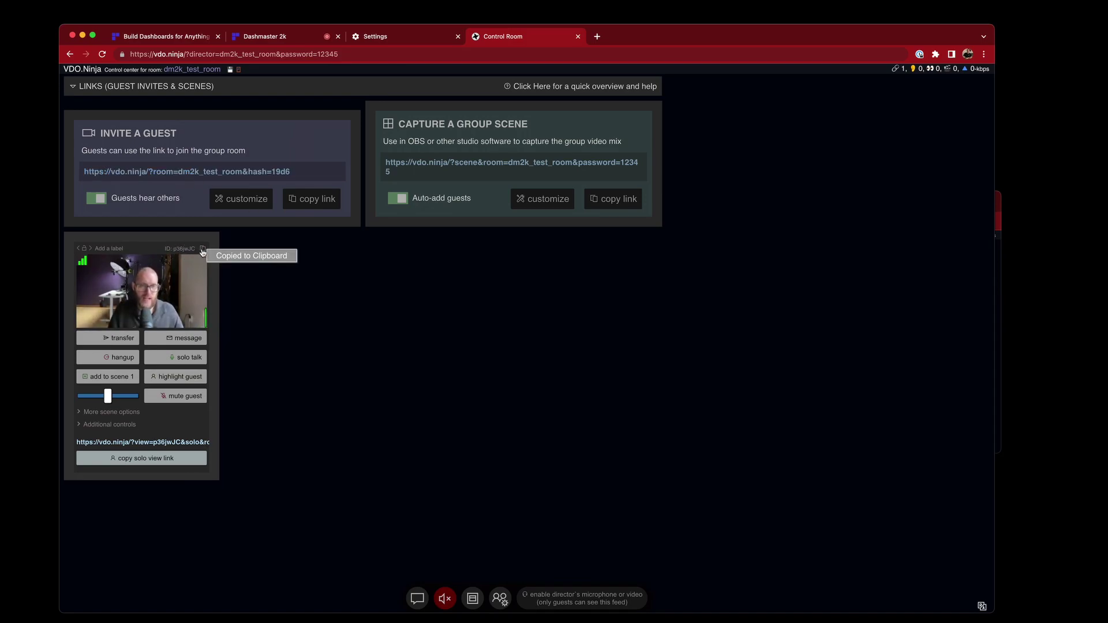
Set the VDO.ninja type to Solo, paste the guest ID, enter the room password, and grab the room name
{"action": "left_click", "coordinate": [275, 39]}
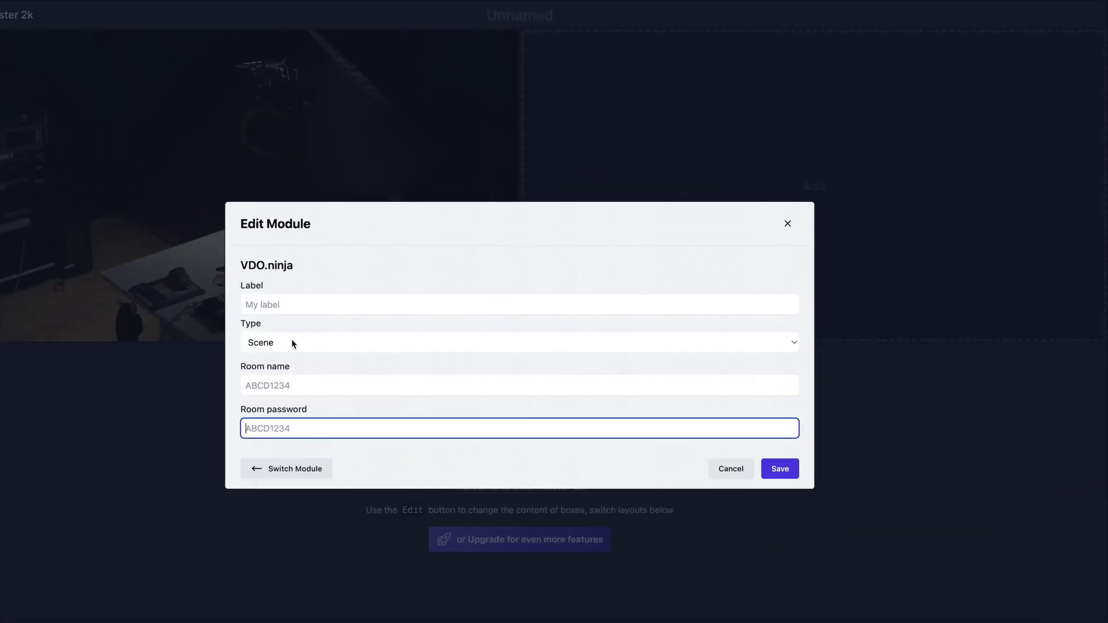
{"action": "left_click", "coordinate": [348, 336]}
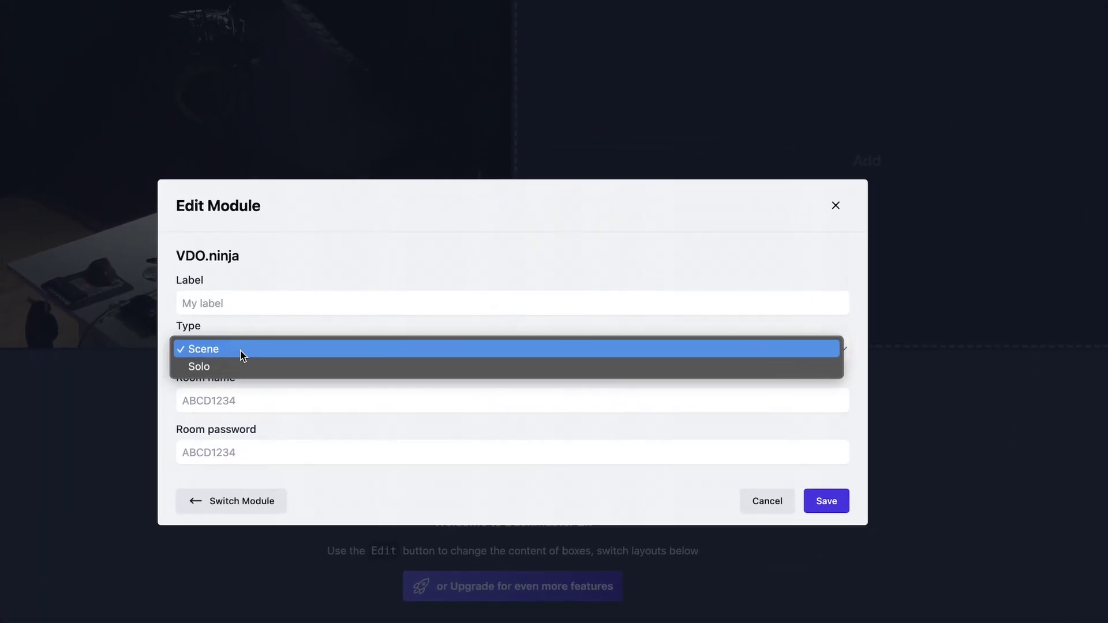
{"action": "left_click", "coordinate": [223, 368]}
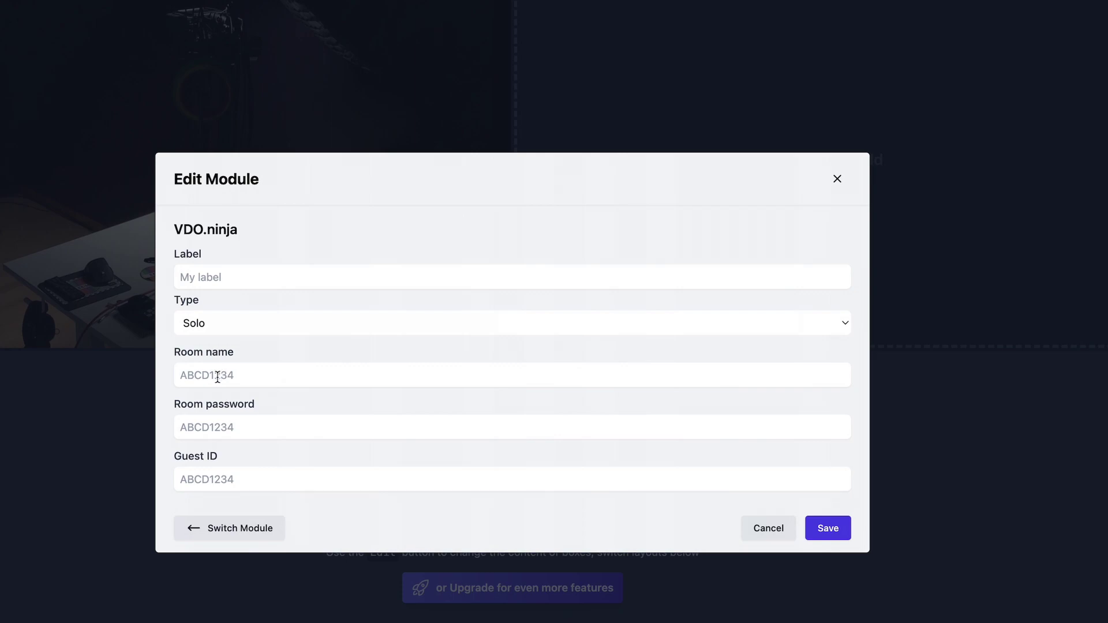
{"action": "left_click", "coordinate": [218, 376]}
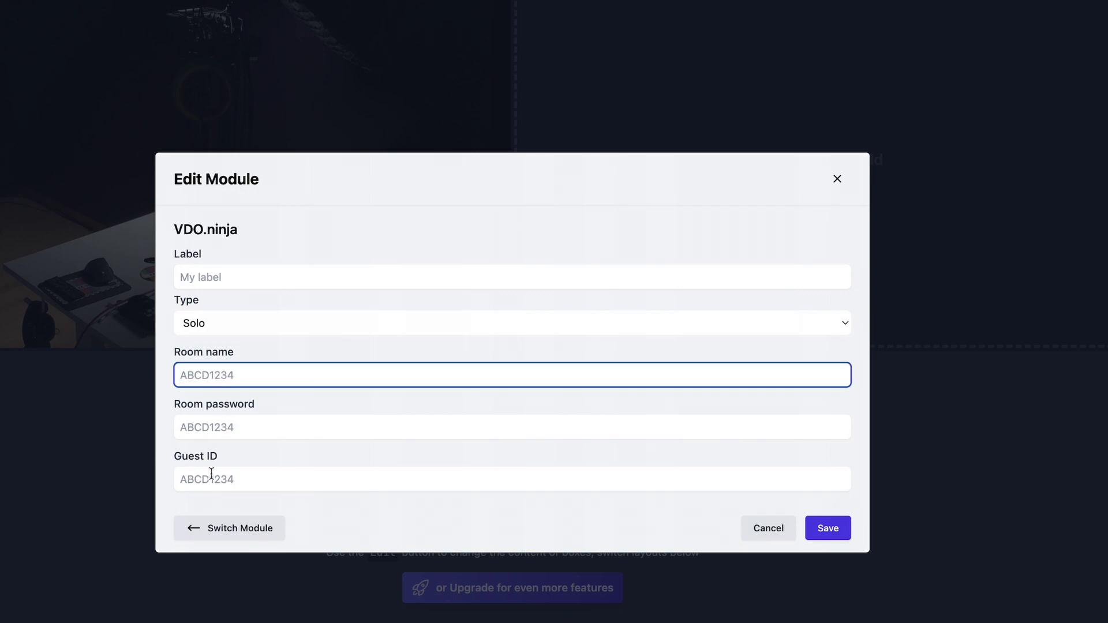
{"action": "left_click", "coordinate": [210, 479]}
{"action": "key", "text": "super+v"}
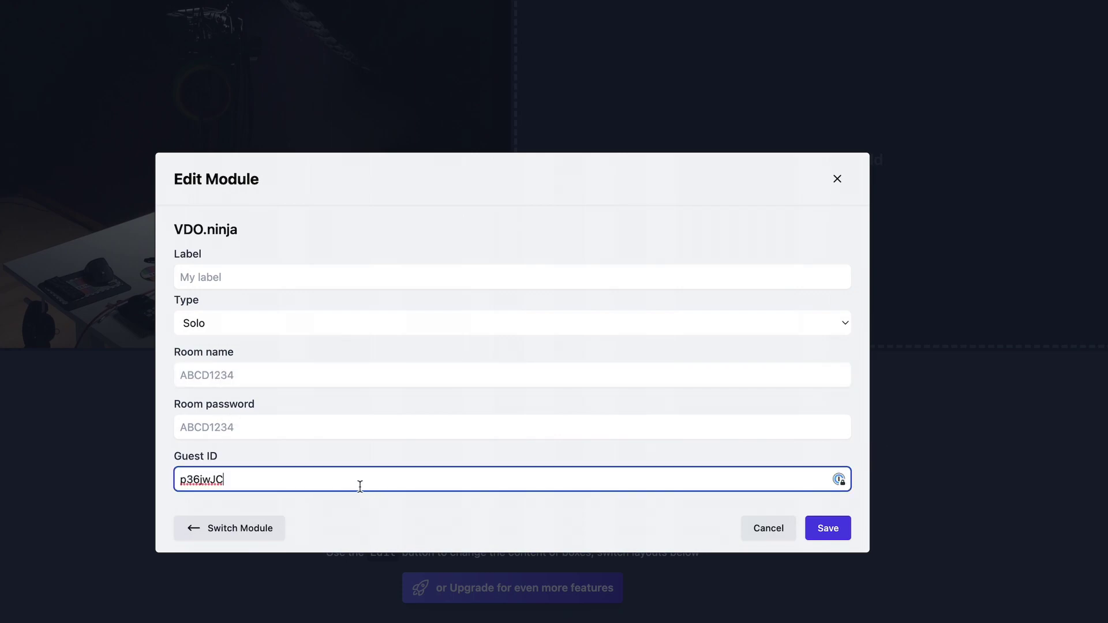
{"action": "left_click", "coordinate": [254, 433]}
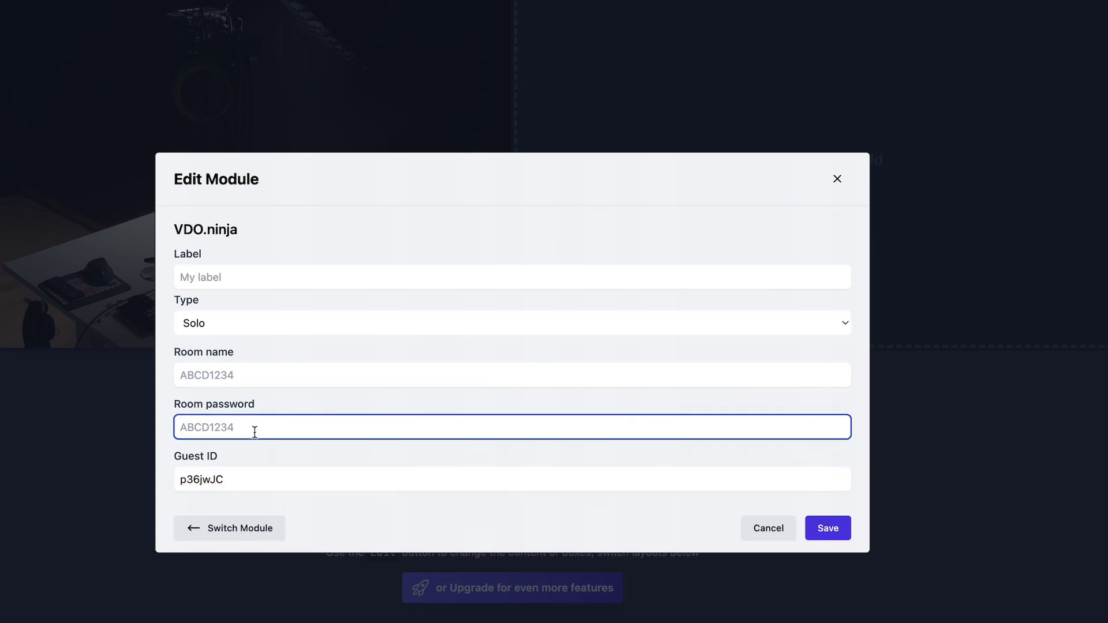
{"action": "type", "text": "12345"}
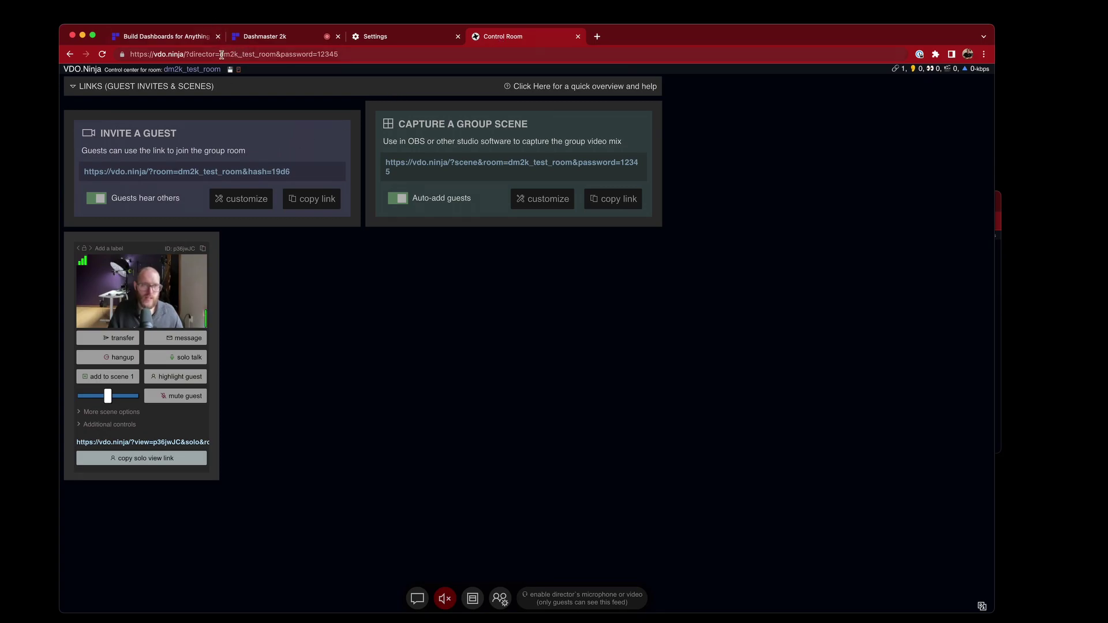
{"action": "left_click_drag", "start_coordinate": [221, 54], "coordinate": [277, 54]}
{"action": "key", "text": "super+c"}
{"action": "left_click", "coordinate": [306, 39]}
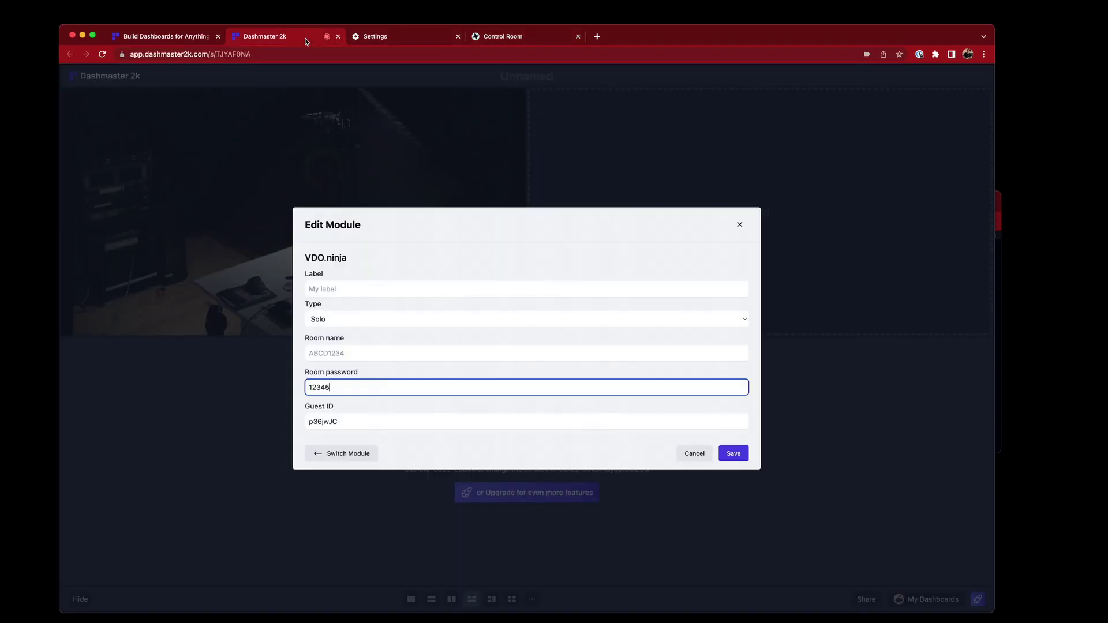
Fill in room name dm2k_test_room, save the VDO.ninja module, then reopen its settings
{"action": "left_click", "coordinate": [368, 353]}
{"action": "key", "text": "super+v"}
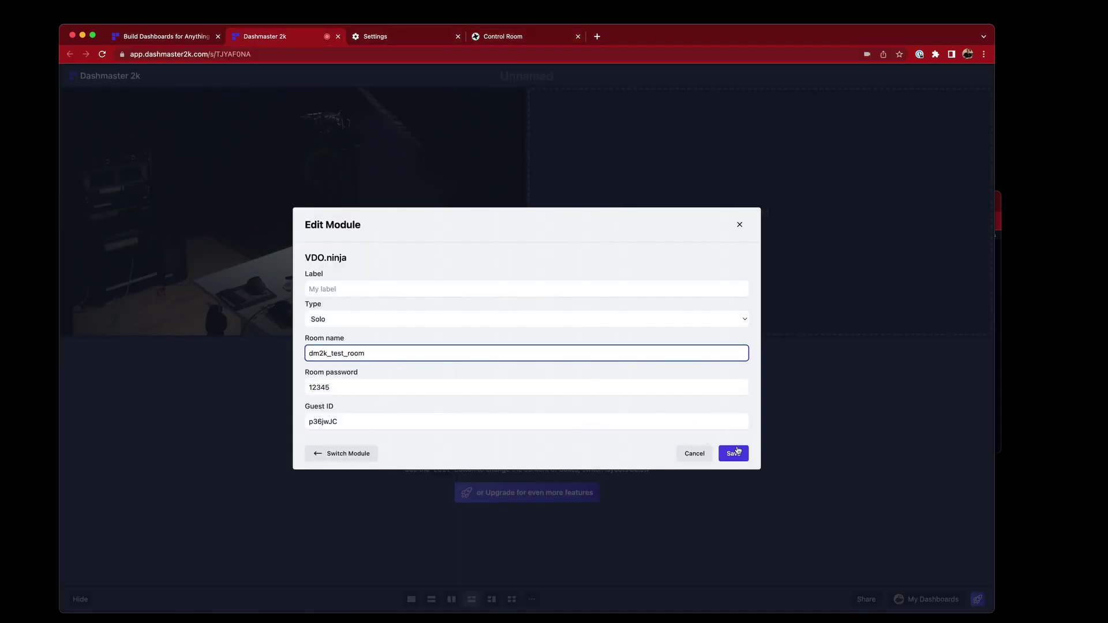
{"action": "left_click", "coordinate": [732, 453]}
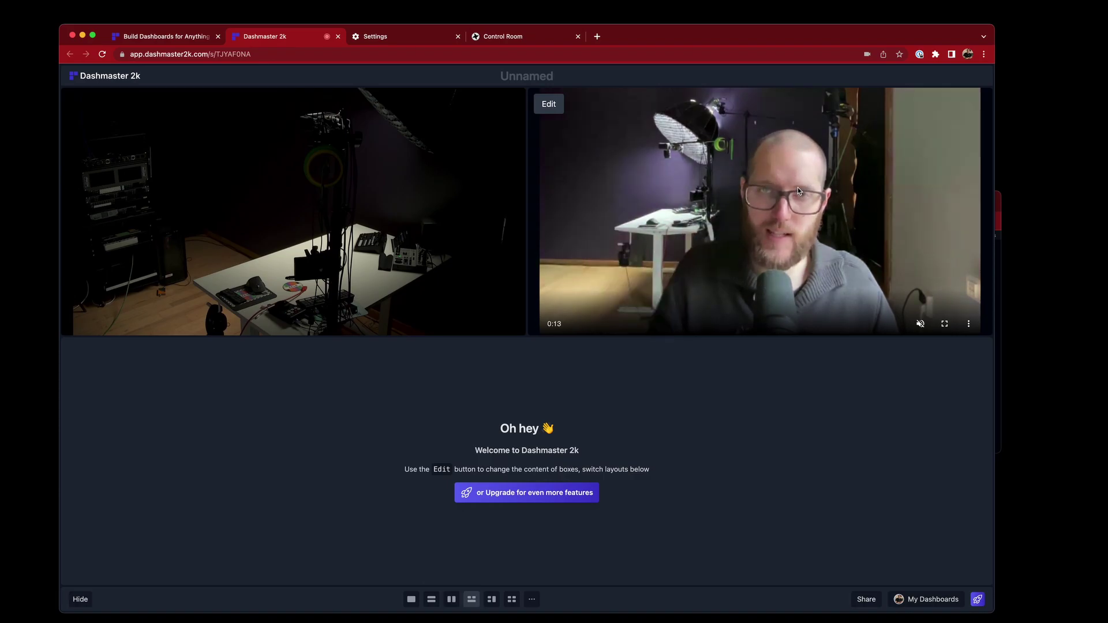
{"action": "left_click", "coordinate": [546, 105]}
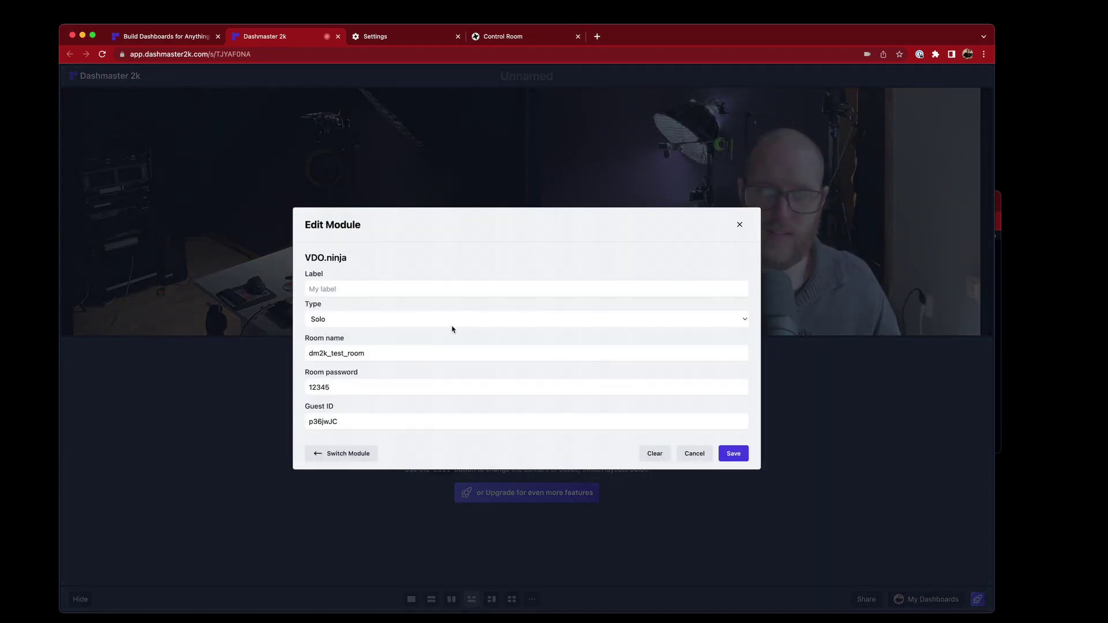
{"action": "left_click", "coordinate": [338, 319]}
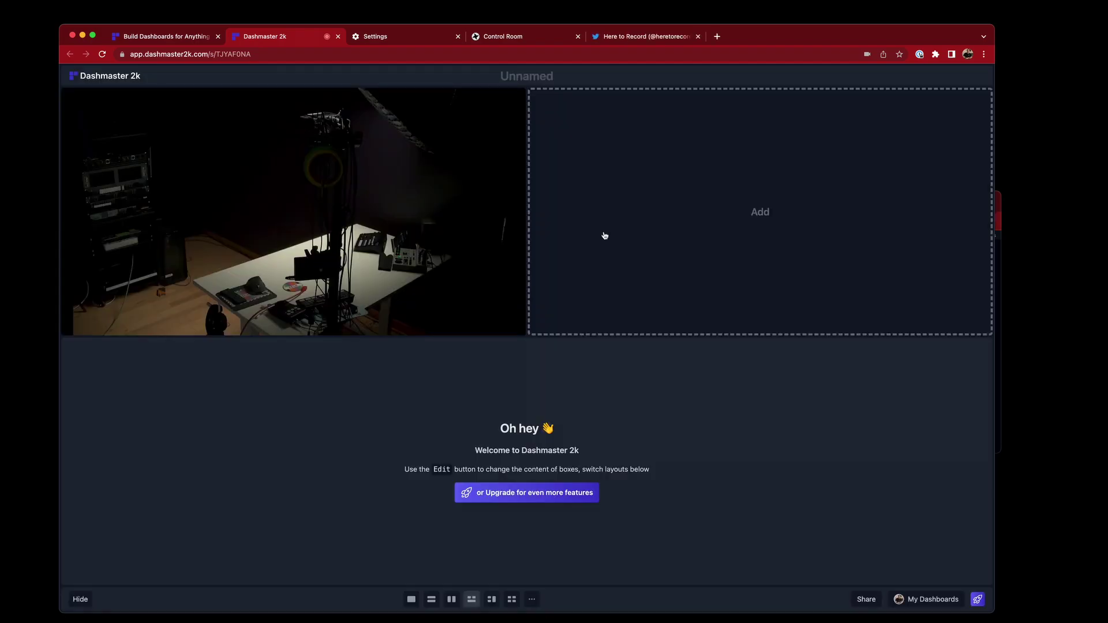
Make the empty box a Twitter module of type Twitter Handle with the pasted profile link
{"action": "left_click", "coordinate": [604, 236]}
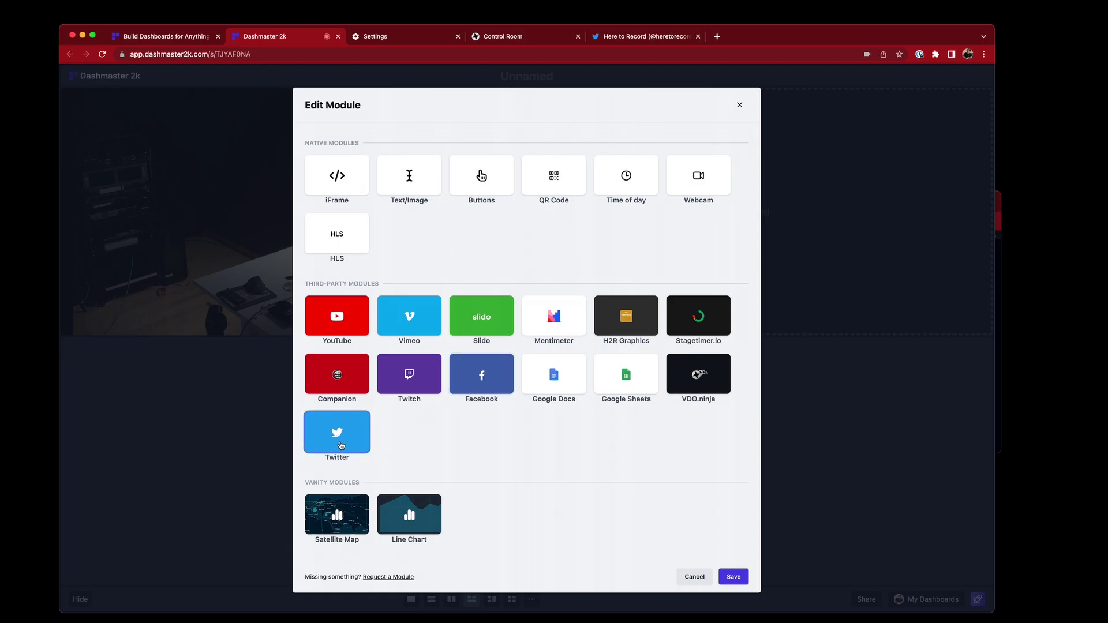
{"action": "left_click", "coordinate": [341, 446]}
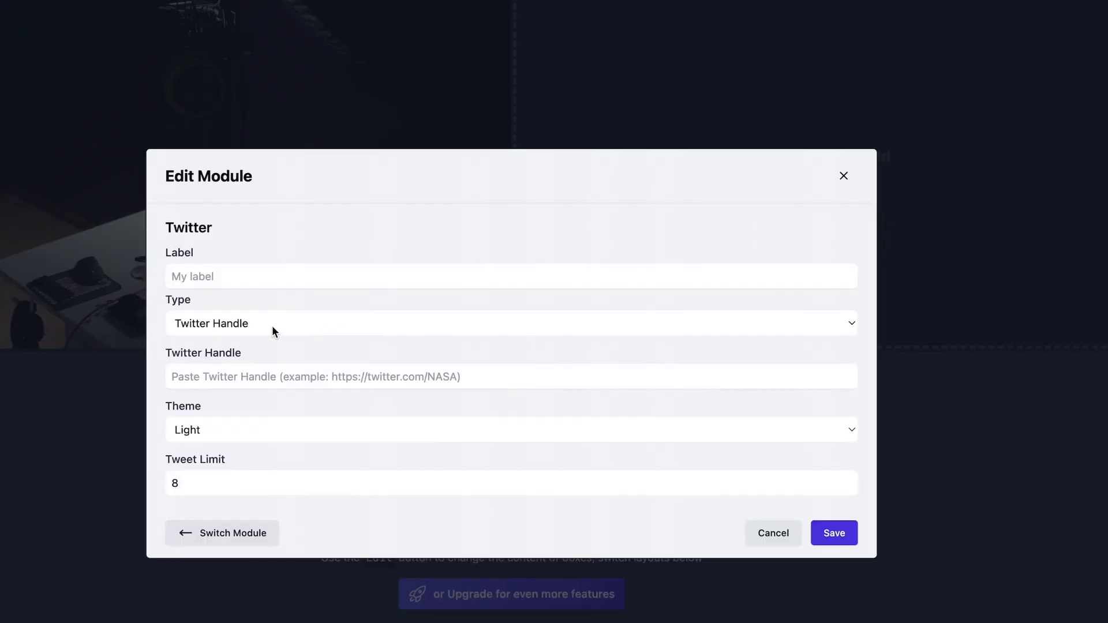
{"action": "left_click", "coordinate": [273, 330]}
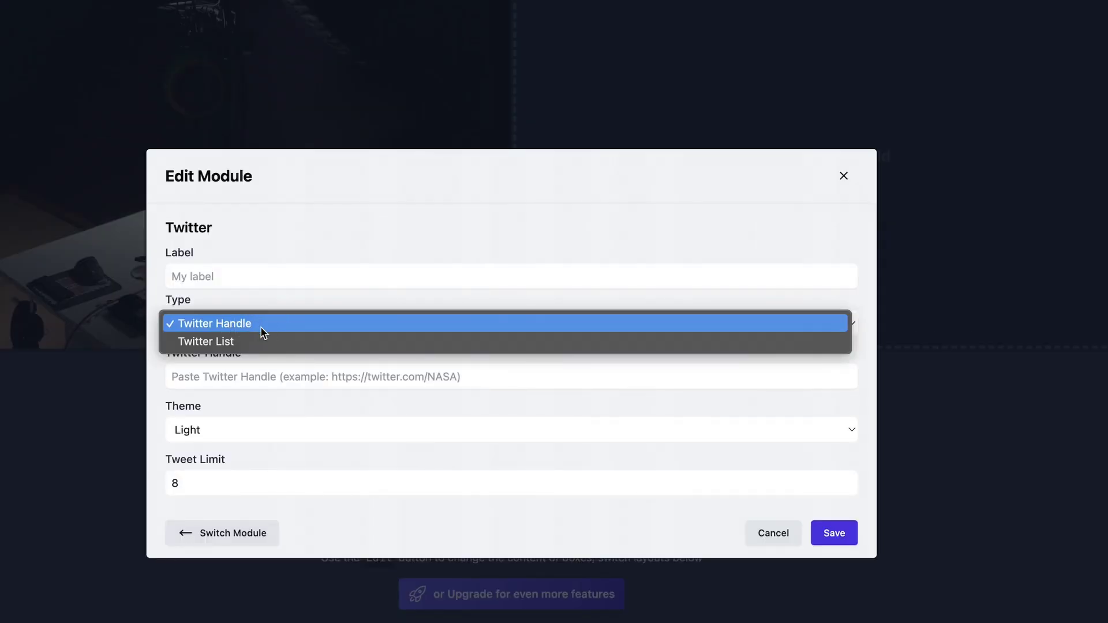
{"action": "left_click", "coordinate": [262, 324]}
{"action": "left_click", "coordinate": [346, 374]}
{"action": "type", "text": "https://twitter.com/heretorecord"}
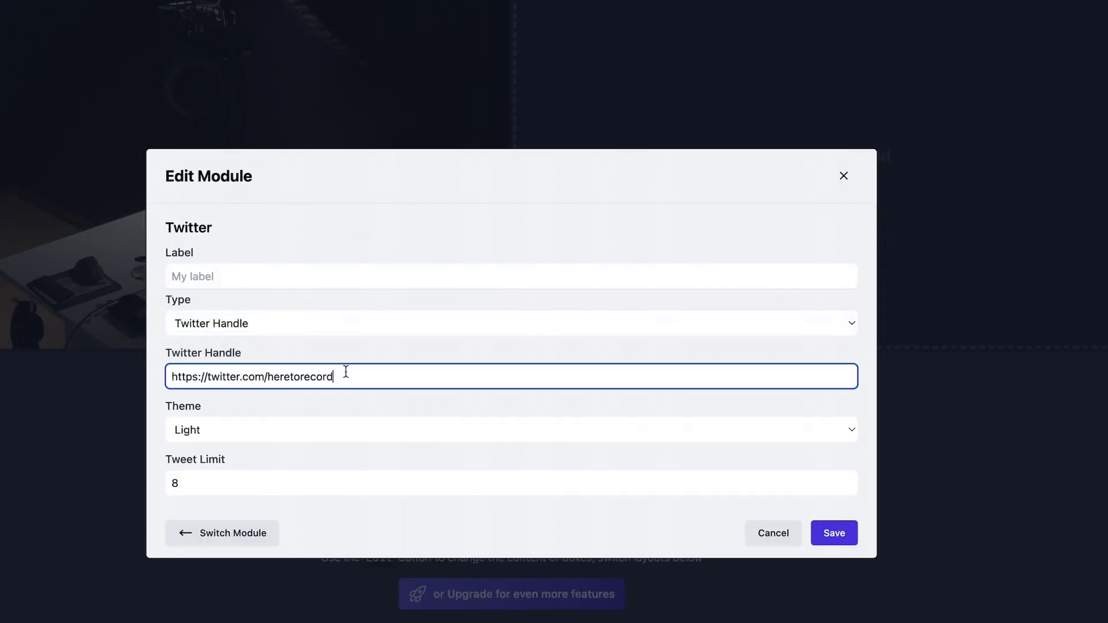
Set the Twitter feed theme to Dark and tweet limit to 2, then save
{"action": "left_click", "coordinate": [241, 430]}
{"action": "left_click", "coordinate": [224, 449]}
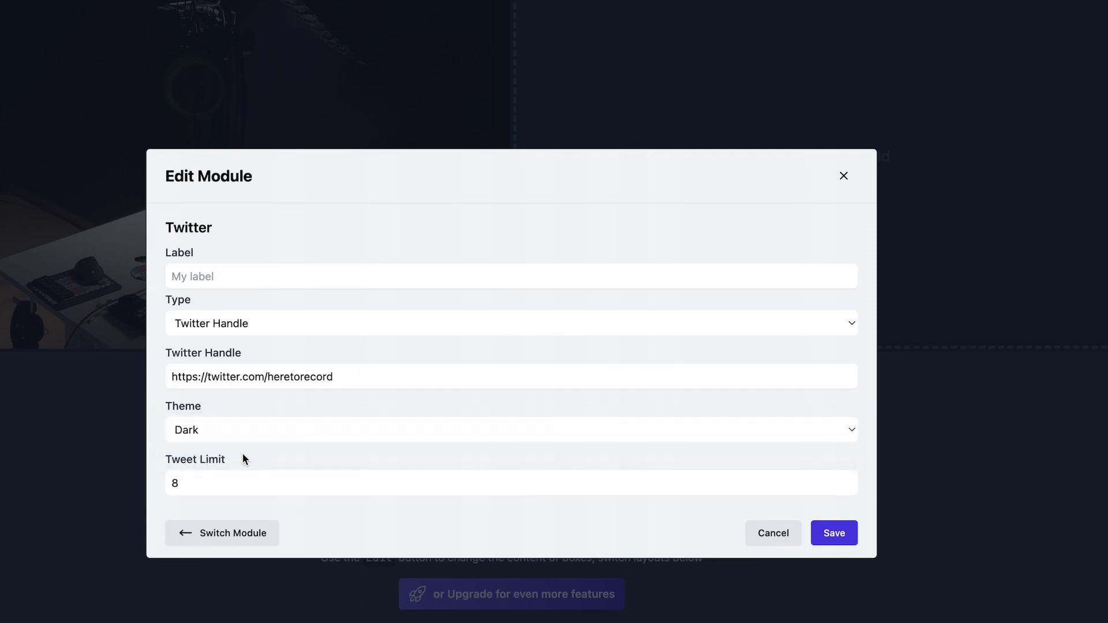
{"action": "left_click", "coordinate": [214, 488]}
{"action": "type", "text": "2"}
{"action": "left_click", "coordinate": [857, 543]}
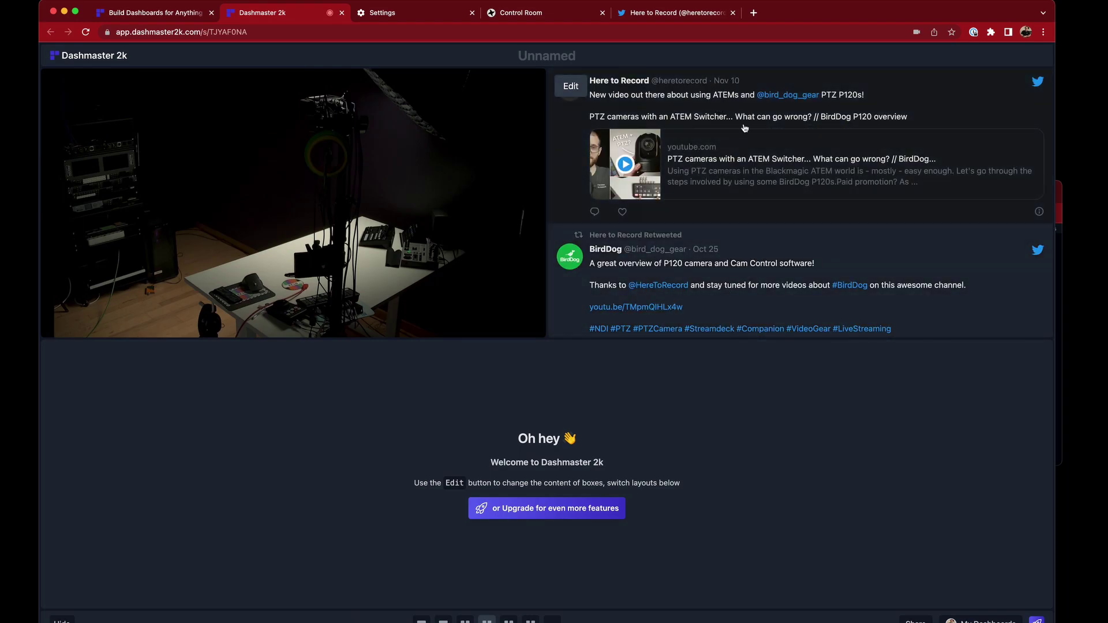
{"action": "scroll", "coordinate": [744, 129], "scroll_direction": "down", "scroll_amount": 2}
{"action": "scroll", "coordinate": [698, 285], "scroll_direction": "up", "scroll_amount": 2}
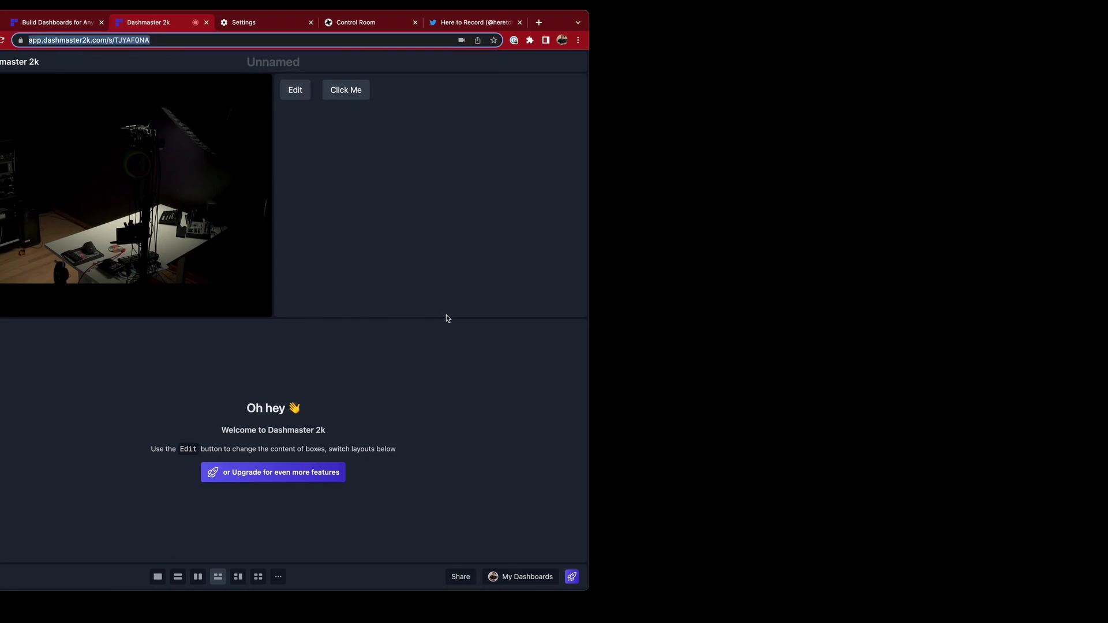
Open the dashboard in a private window sized to sit beside the main one
{"action": "key", "text": "super+shift+n"}
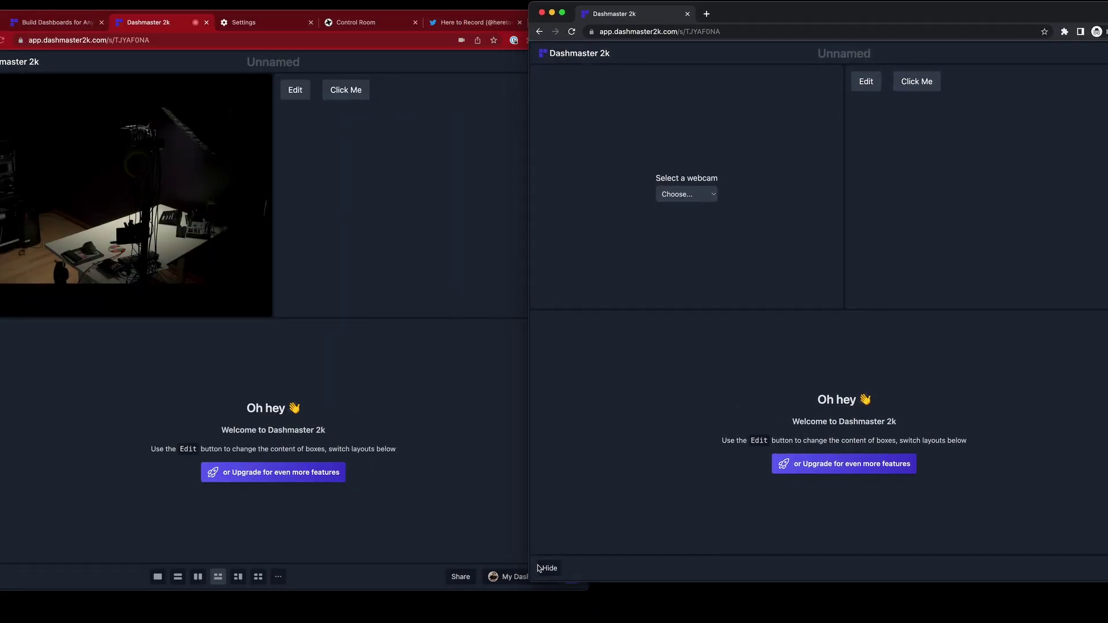
{"action": "left_click_drag", "start_coordinate": [537, 574], "coordinate": [629, 406]}
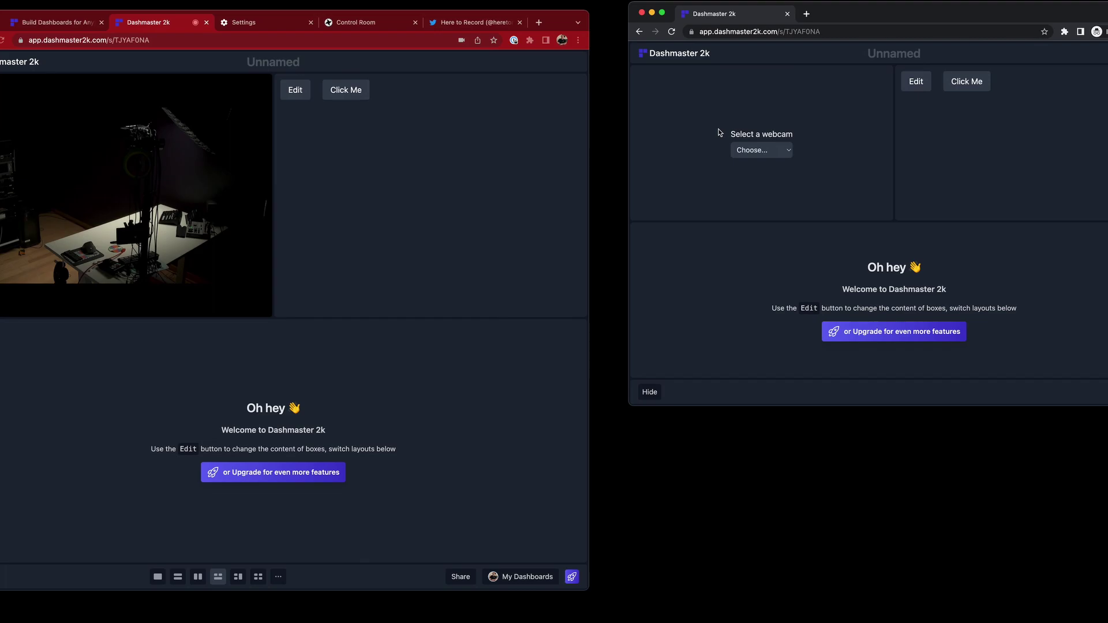
{"action": "left_click", "coordinate": [12, 106]}
Switch the webcam box's module to Satellite Map and save it
{"action": "left_click", "coordinate": [231, 90]}
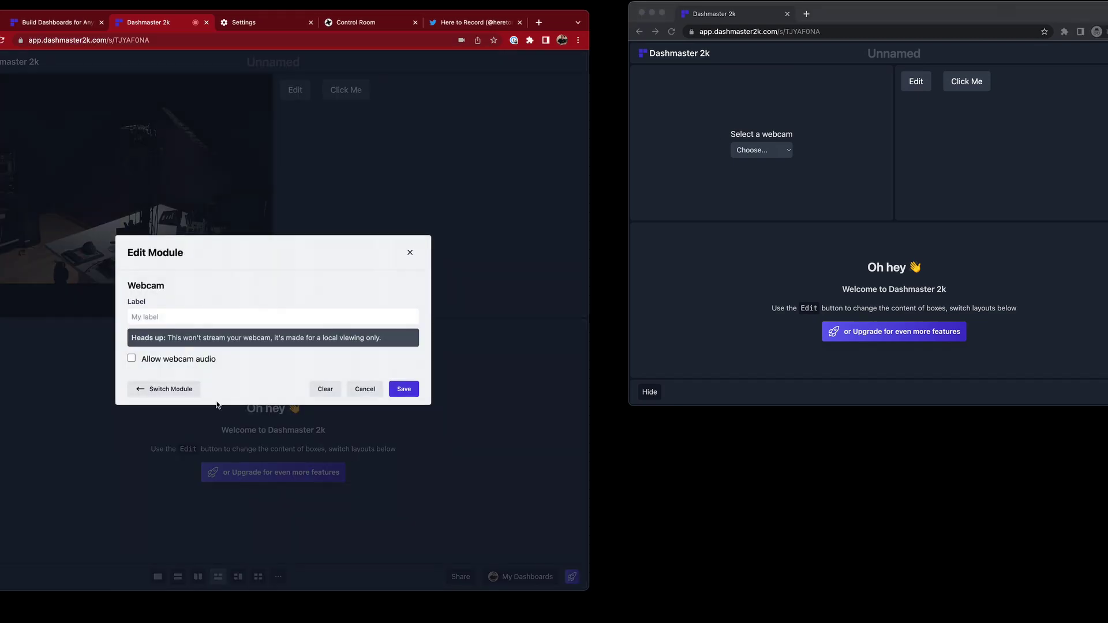
{"action": "left_click", "coordinate": [167, 389]}
{"action": "scroll", "coordinate": [267, 500], "scroll_direction": "down", "scroll_amount": 3}
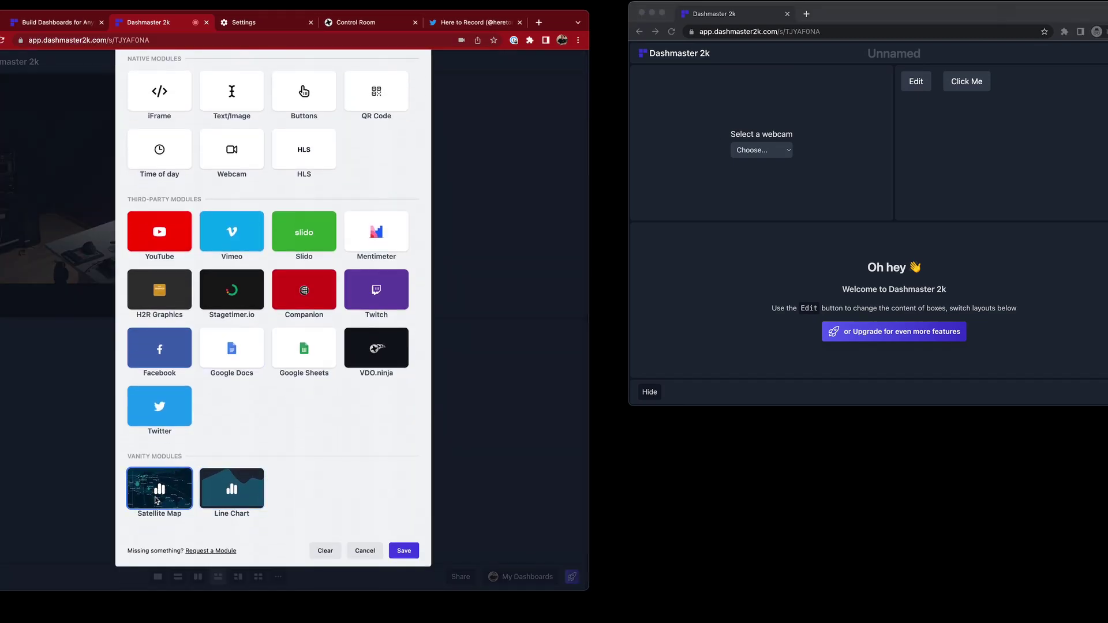
{"action": "left_click", "coordinate": [156, 500]}
{"action": "left_click", "coordinate": [404, 370]}
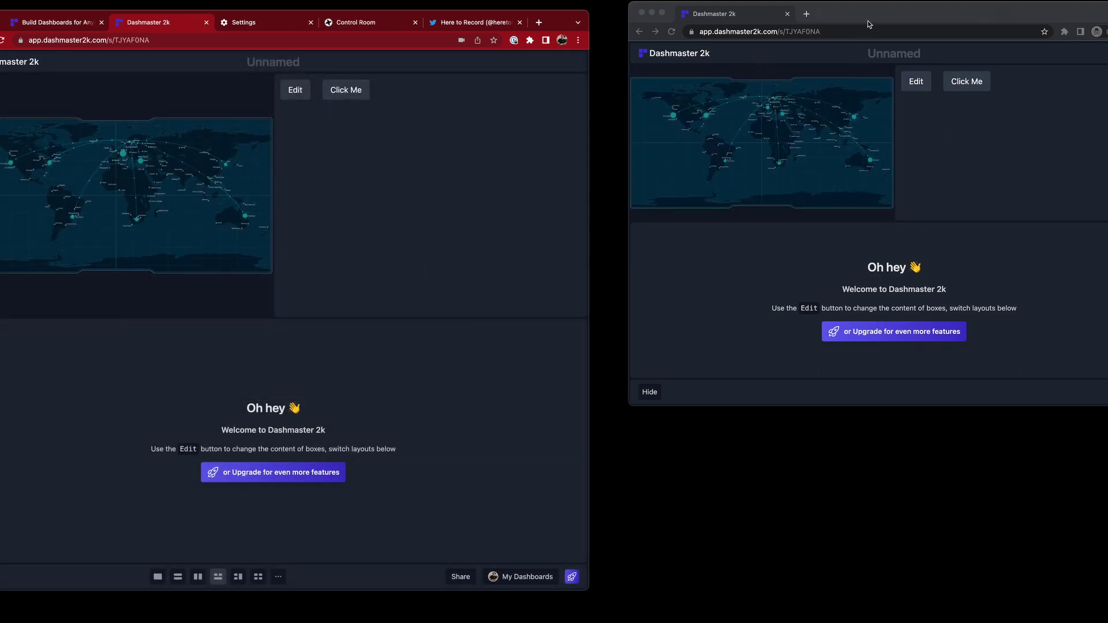
{"action": "left_click_drag", "start_coordinate": [867, 23], "coordinate": [856, 1]}
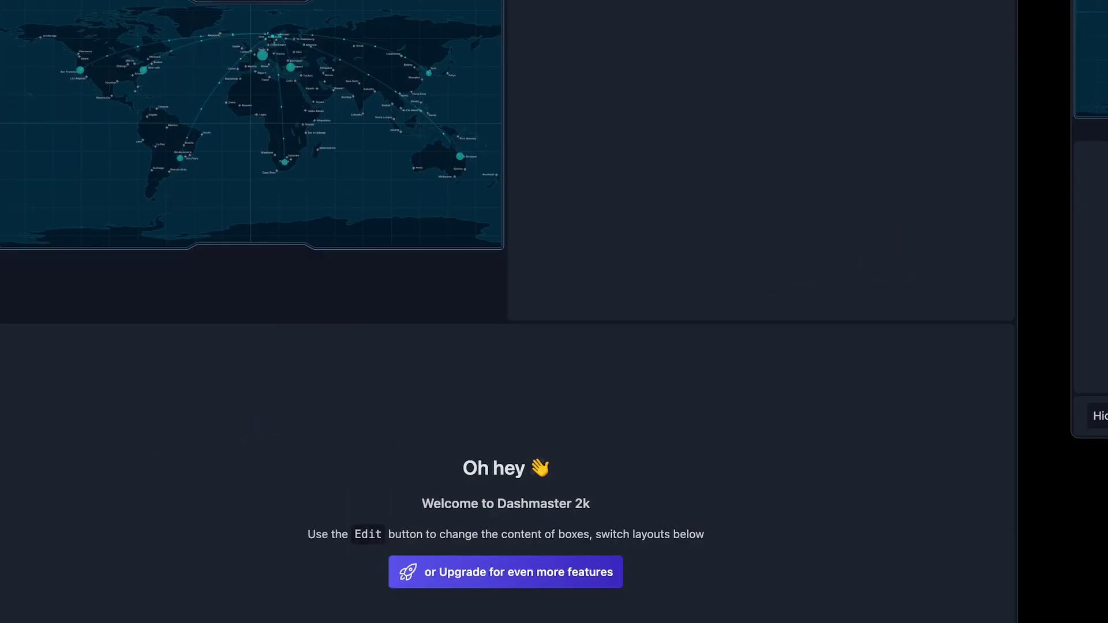
Set sharing to Only me and confirm the private window shows the locked-by-creator message
{"action": "left_click", "coordinate": [460, 576]}
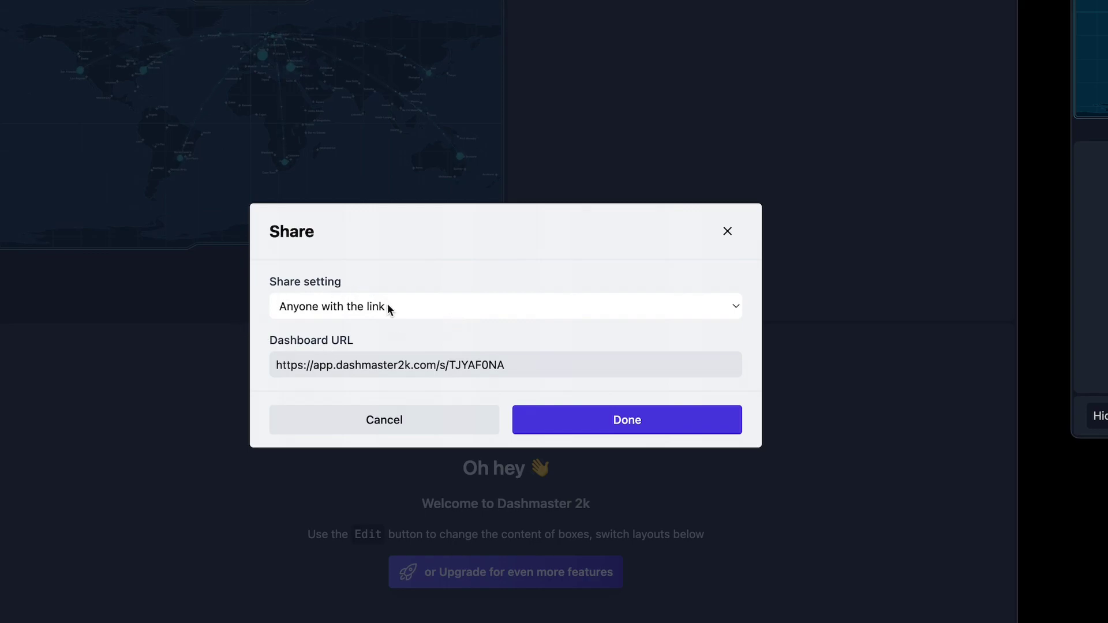
{"action": "left_click", "coordinate": [386, 306]}
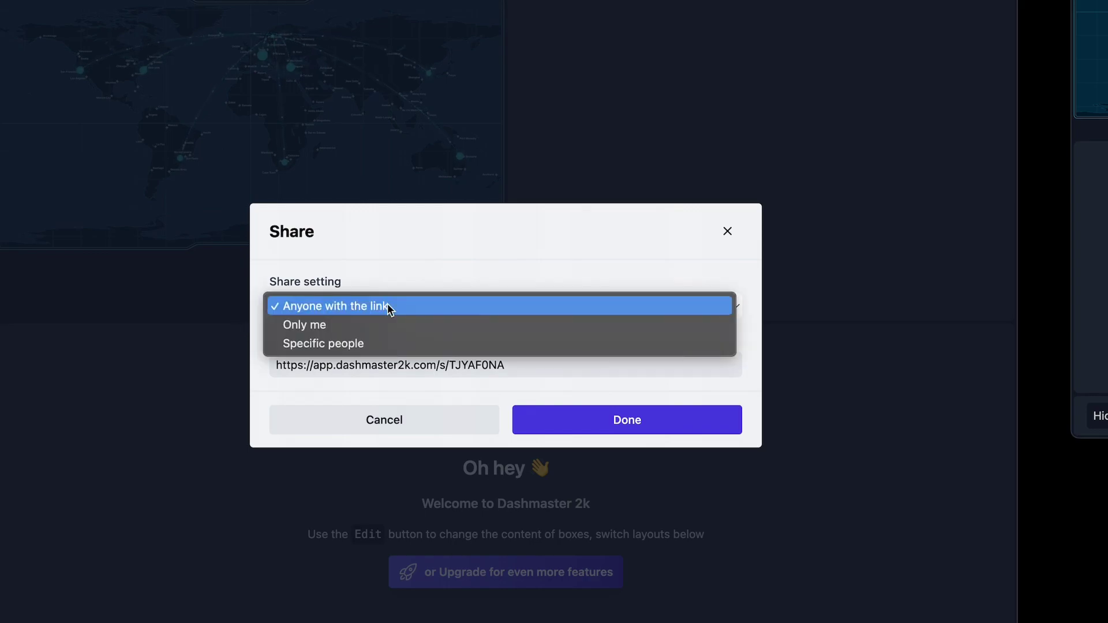
{"action": "key", "text": "Escape"}
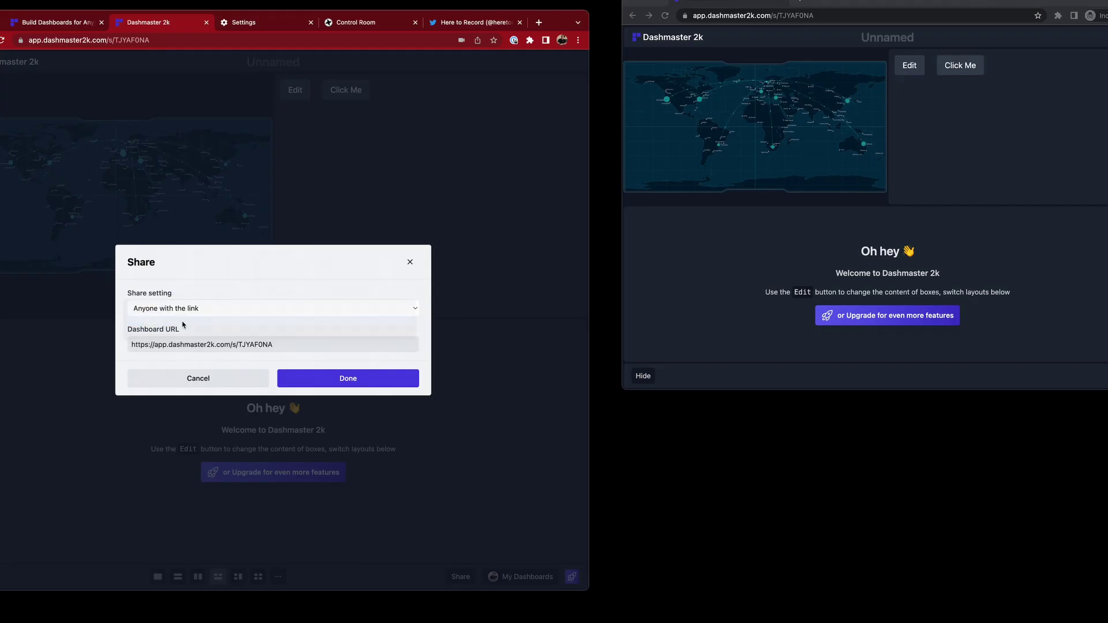
{"action": "left_click", "coordinate": [825, 208]}
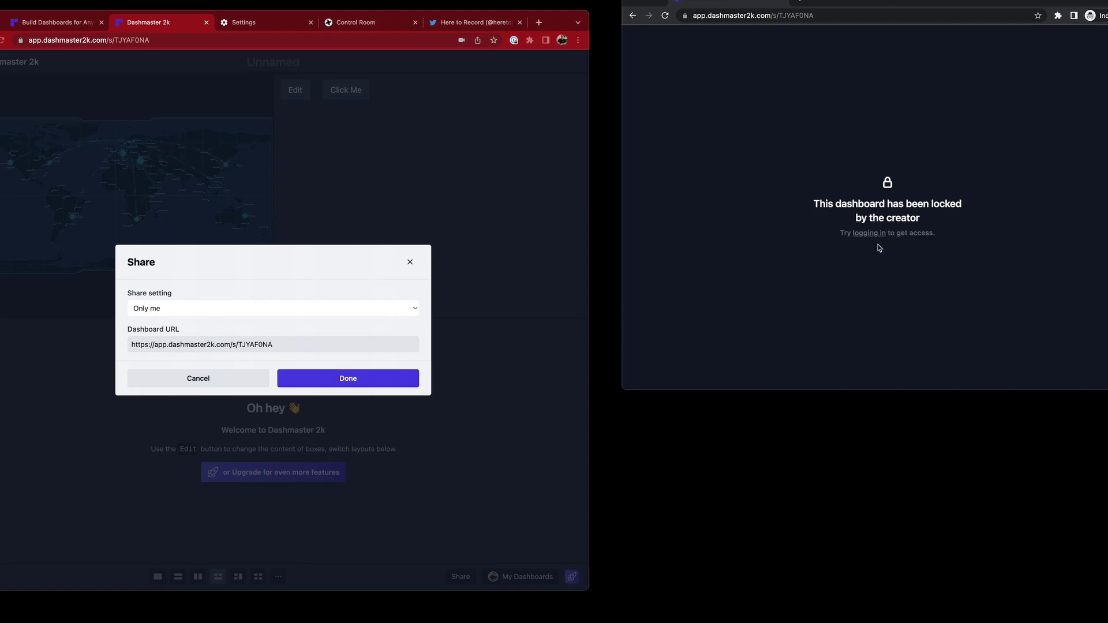
{"action": "left_click_drag", "start_coordinate": [852, 203], "coordinate": [931, 222]}
{"action": "left_click", "coordinate": [933, 225]}
{"action": "left_click", "coordinate": [202, 308]}
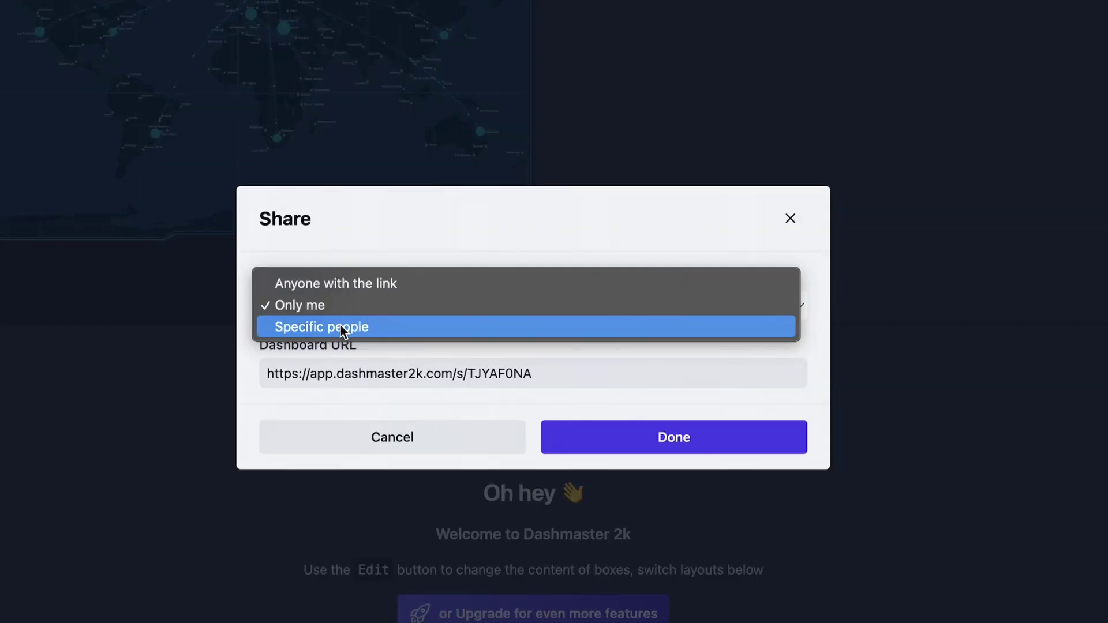
Choose Specific people and add the friend's e-mail address to the access list
{"action": "left_click", "coordinate": [353, 327]}
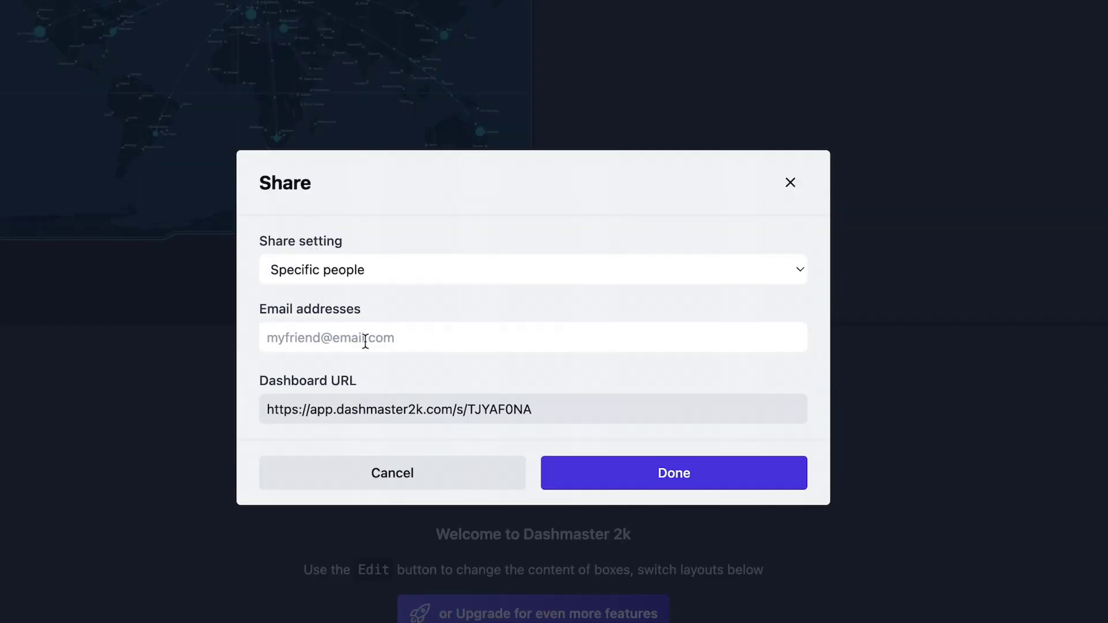
{"action": "left_click", "coordinate": [363, 341]}
{"action": "left_click", "coordinate": [363, 341]}
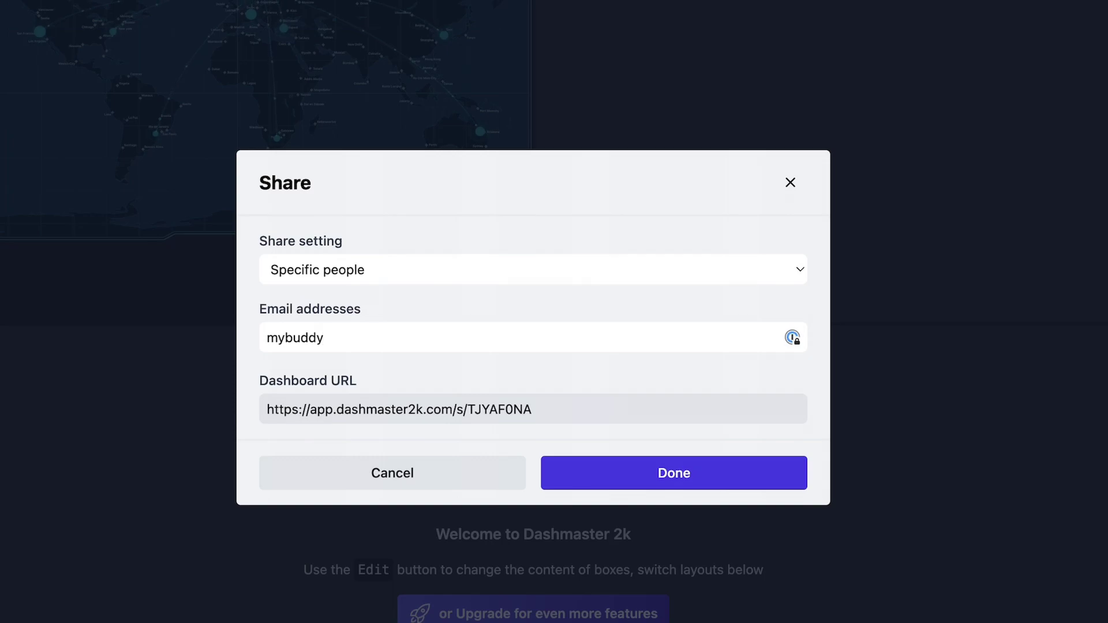
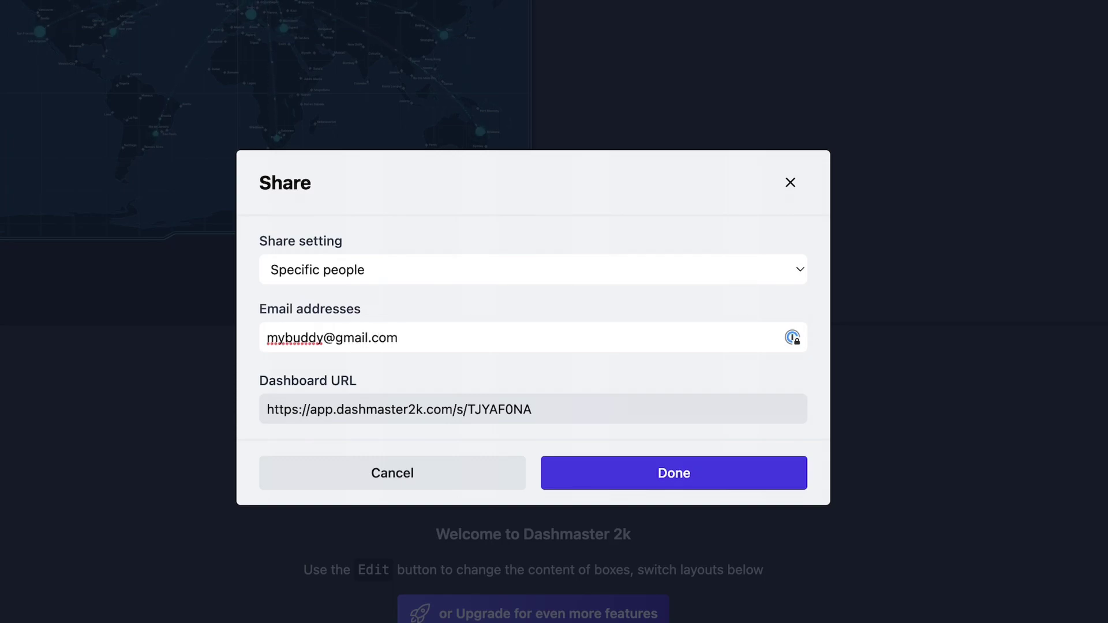
{"action": "key", "text": "Return"}
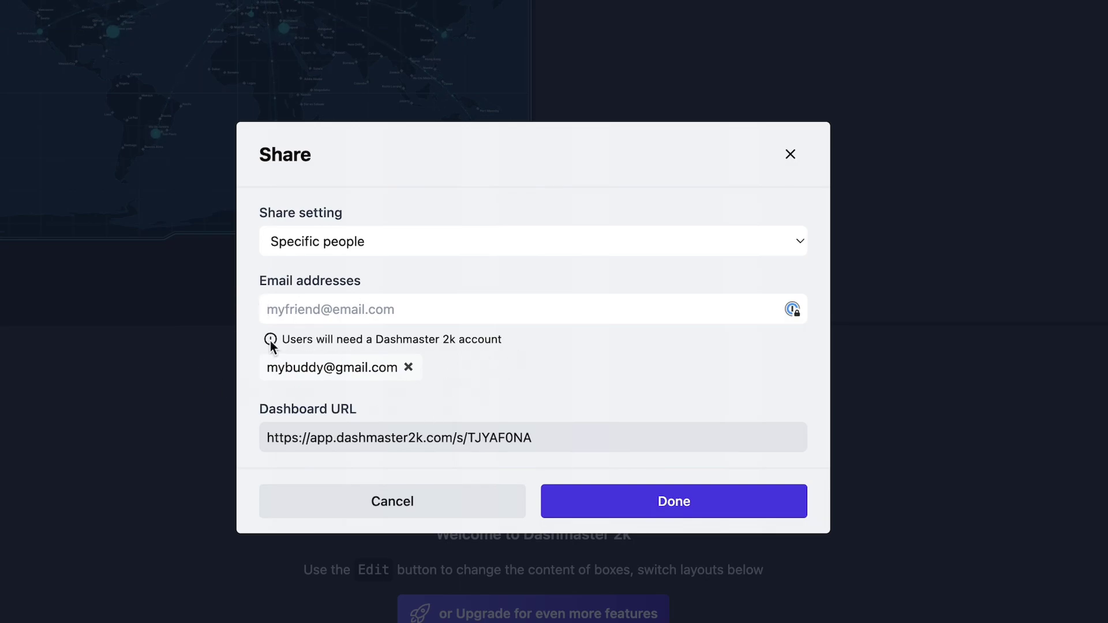
{"action": "left_click_drag", "start_coordinate": [282, 339], "coordinate": [511, 335]}
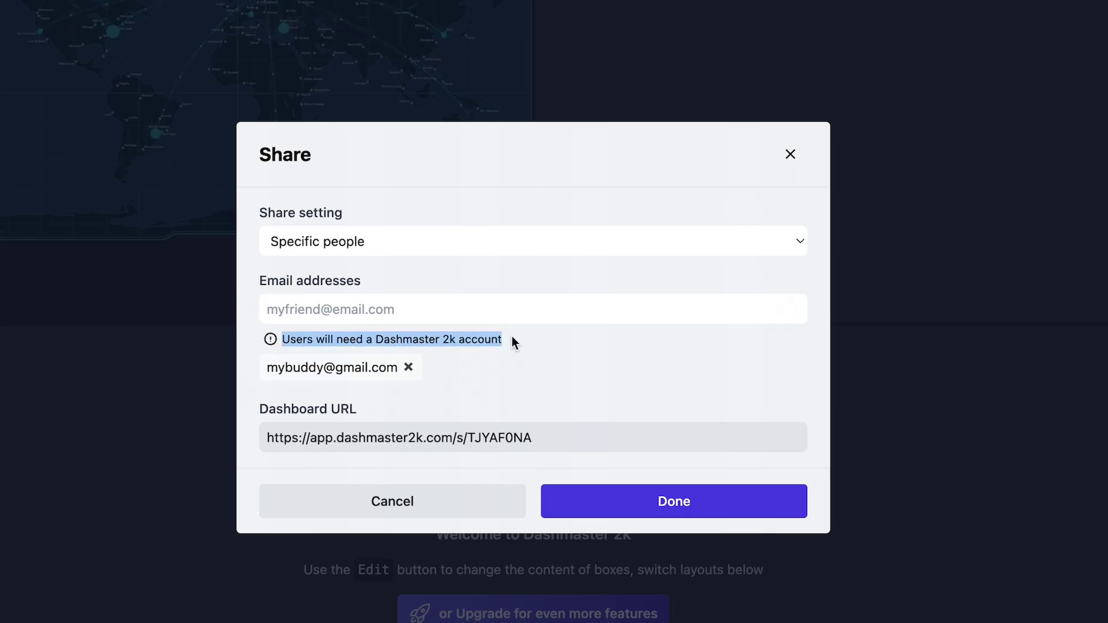
{"action": "left_click", "coordinate": [504, 338]}
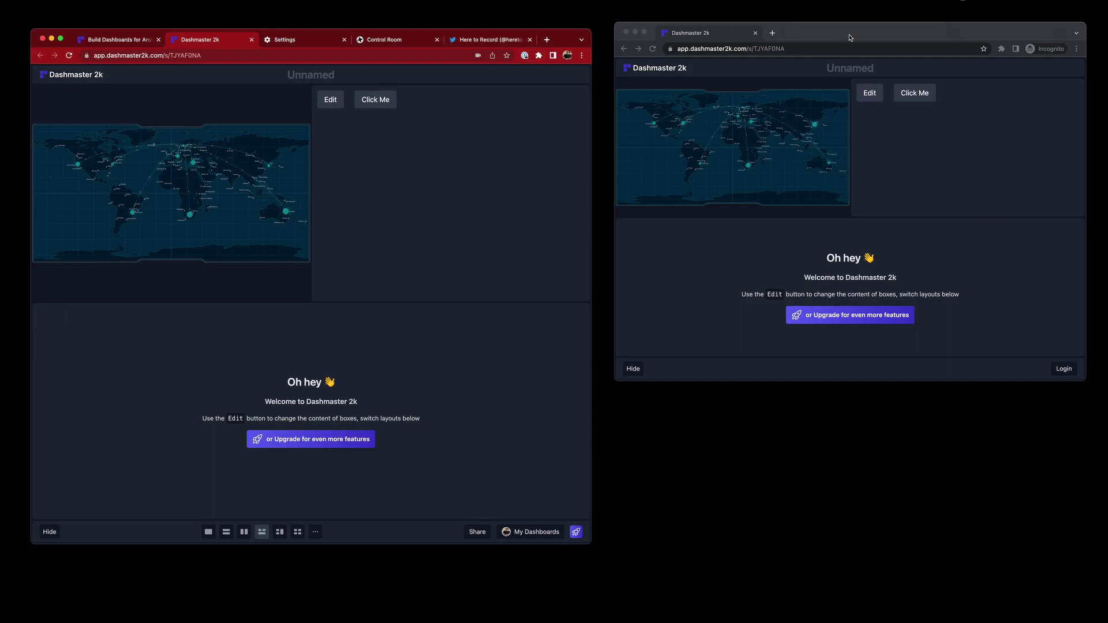
Enlarge the browser on the Dashmaster 2k landing page and open its documentation
{"action": "left_click", "coordinate": [139, 42]}
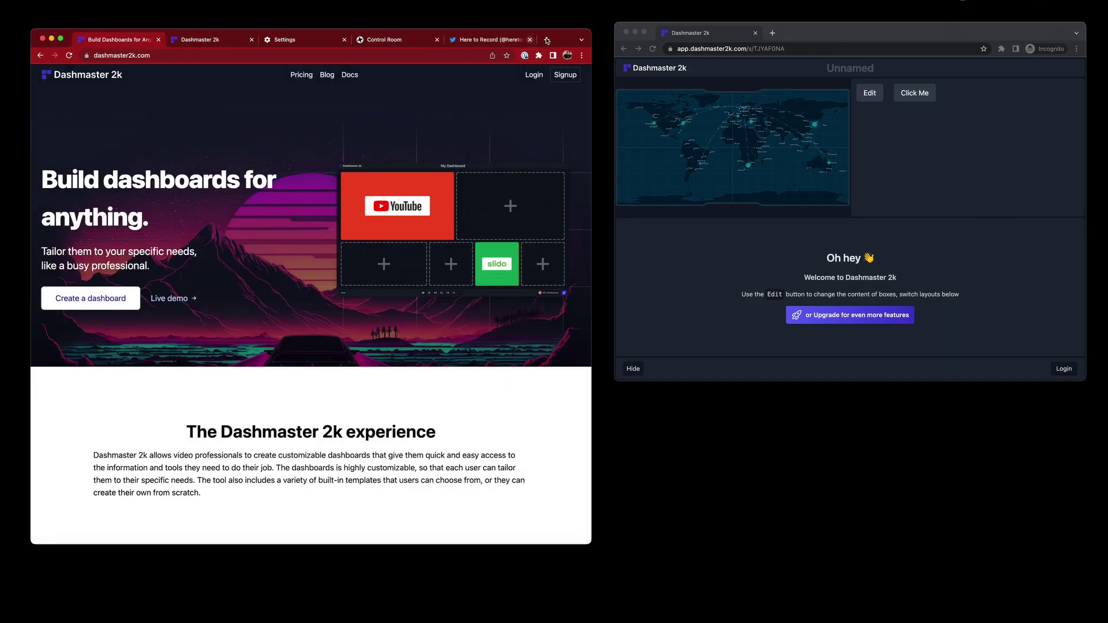
{"action": "left_click_drag", "start_coordinate": [591, 29], "coordinate": [793, 68]}
{"action": "left_click_drag", "start_coordinate": [662, 46], "coordinate": [1067, 25]}
{"action": "left_click", "coordinate": [588, 71]}
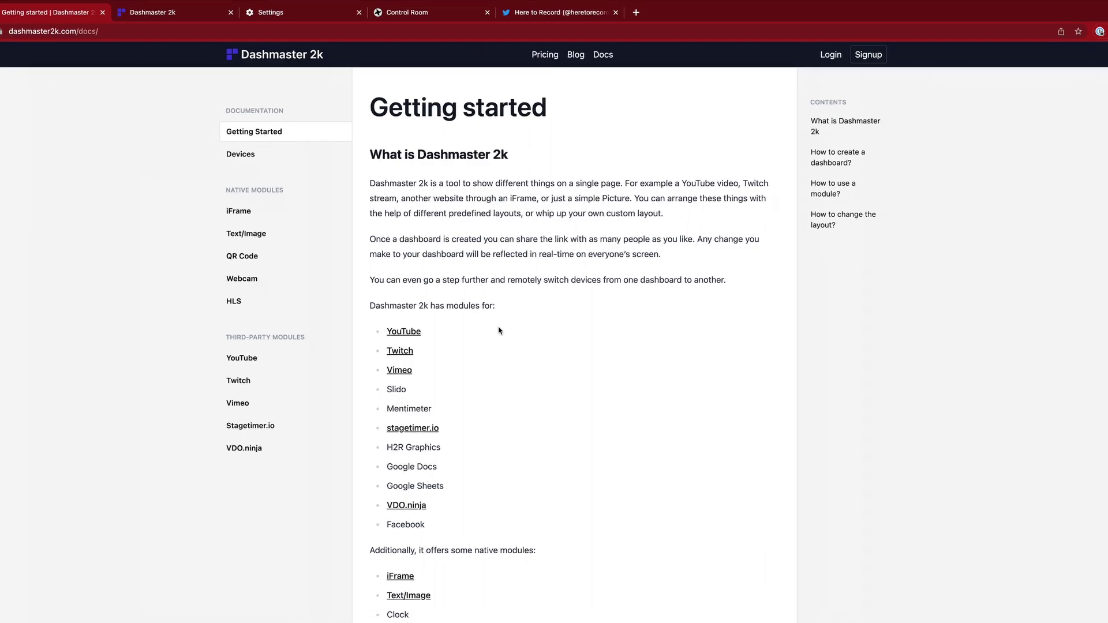
{"action": "scroll", "coordinate": [500, 298], "scroll_direction": "down", "scroll_amount": 2}
{"action": "scroll", "coordinate": [499, 330], "scroll_direction": "down", "scroll_amount": 4}
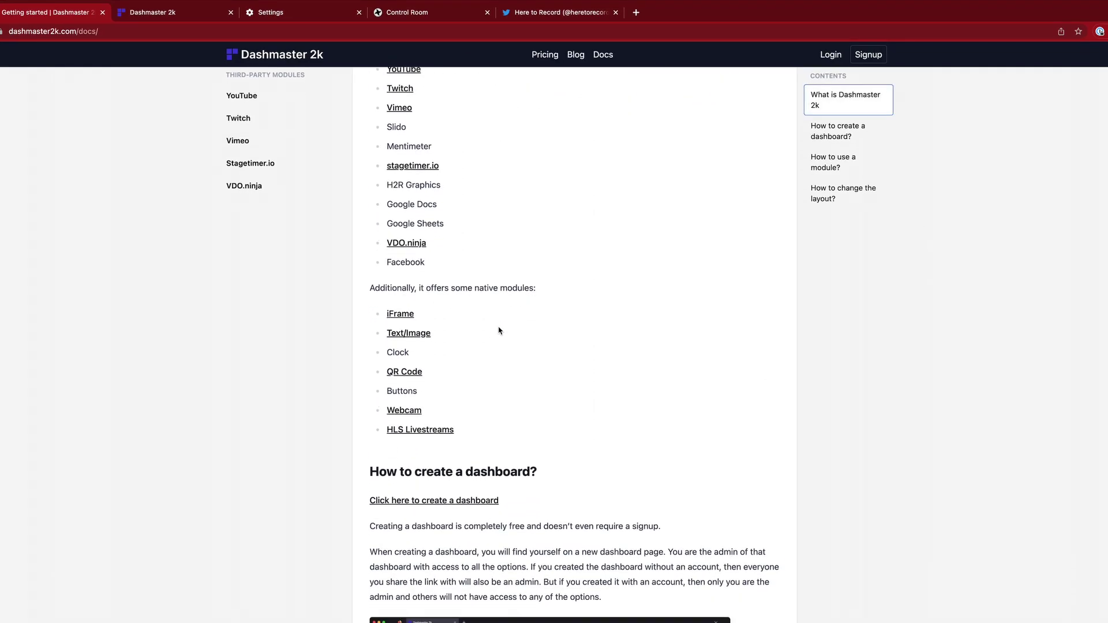
{"action": "scroll", "coordinate": [499, 330], "scroll_direction": "up", "scroll_amount": 2}
{"action": "scroll", "coordinate": [499, 330], "scroll_direction": "up", "scroll_amount": 1}
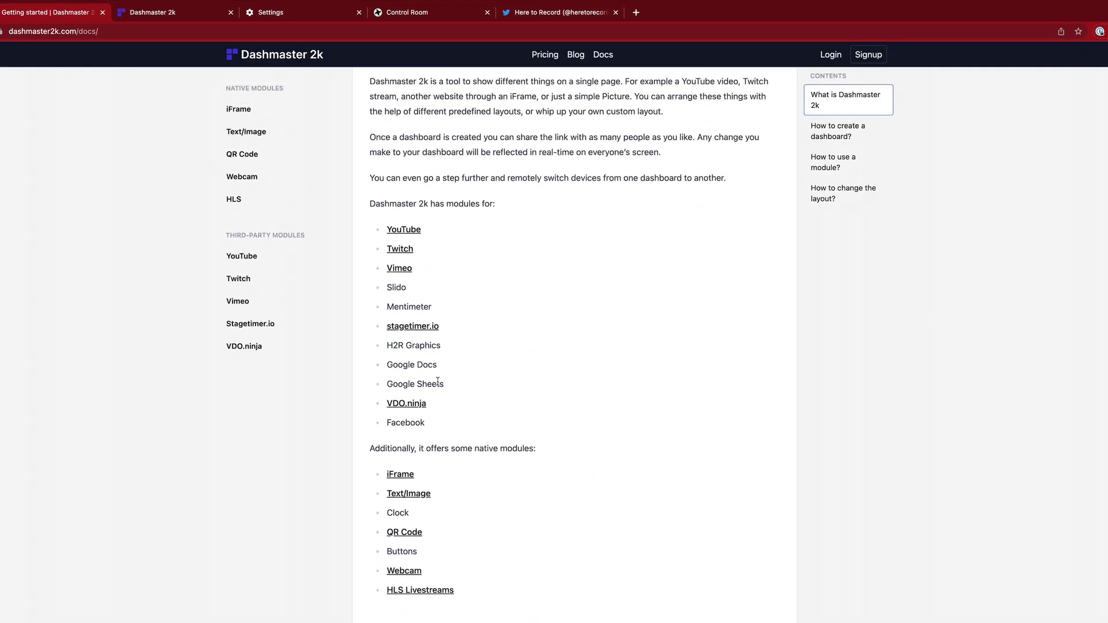
Open the VDO.ninja integration guide and review its module, Scene and Solo view sections
{"action": "left_click", "coordinate": [397, 406]}
{"action": "scroll", "coordinate": [371, 415], "scroll_direction": "down", "scroll_amount": 7}
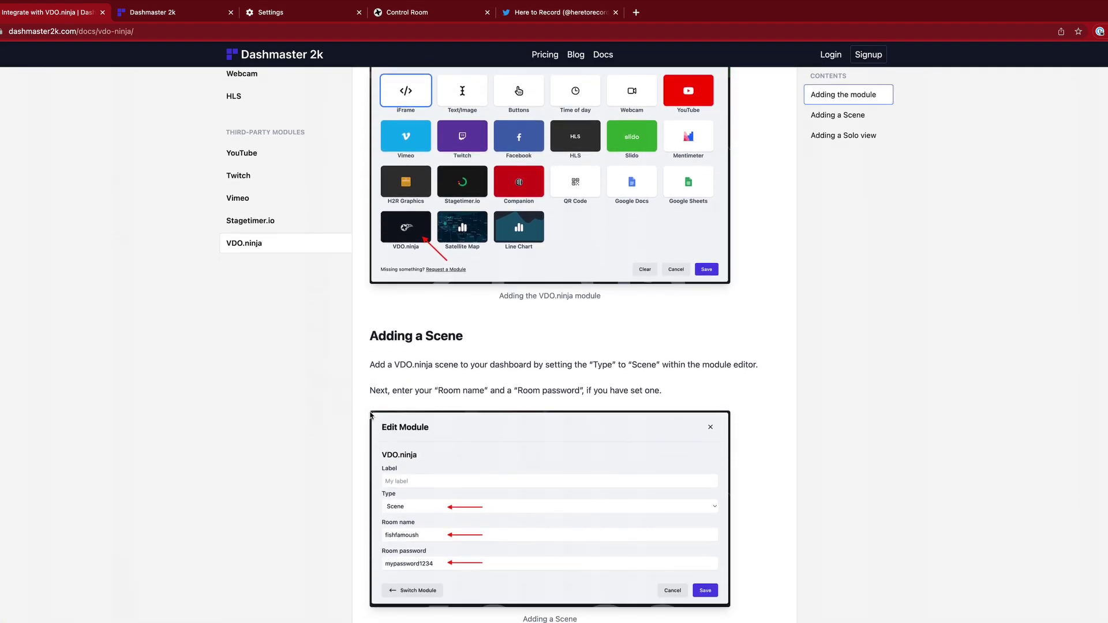
{"action": "scroll", "coordinate": [371, 415], "scroll_direction": "down", "scroll_amount": 13}
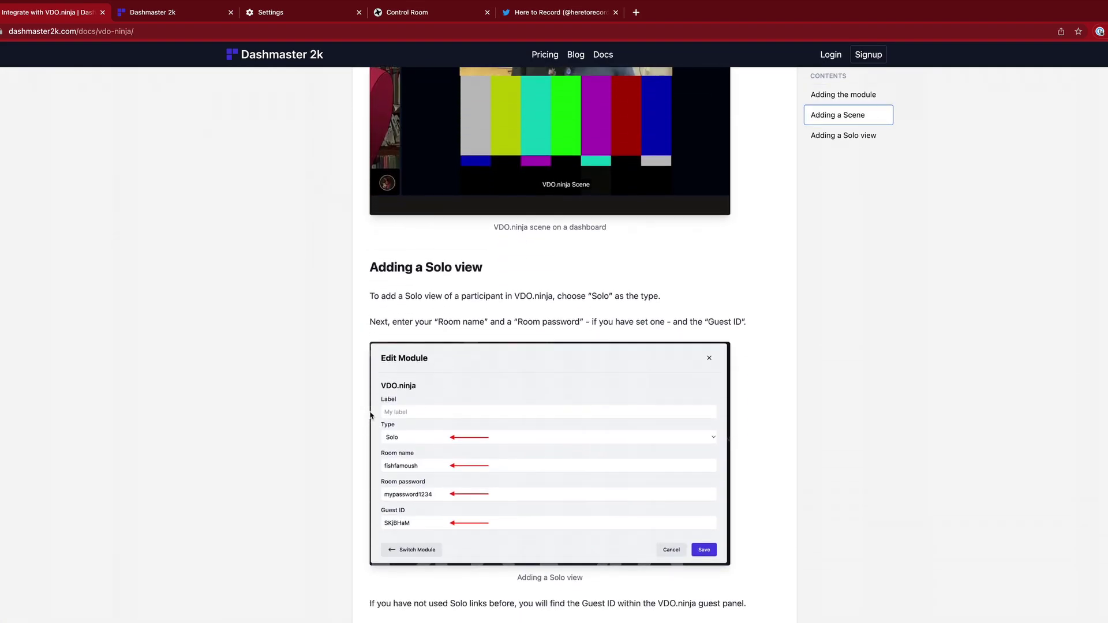
{"action": "scroll", "coordinate": [371, 415], "scroll_direction": "up", "scroll_amount": 1}
{"action": "scroll", "coordinate": [371, 415], "scroll_direction": "down", "scroll_amount": 6}
{"action": "scroll", "coordinate": [371, 415], "scroll_direction": "up", "scroll_amount": 20}
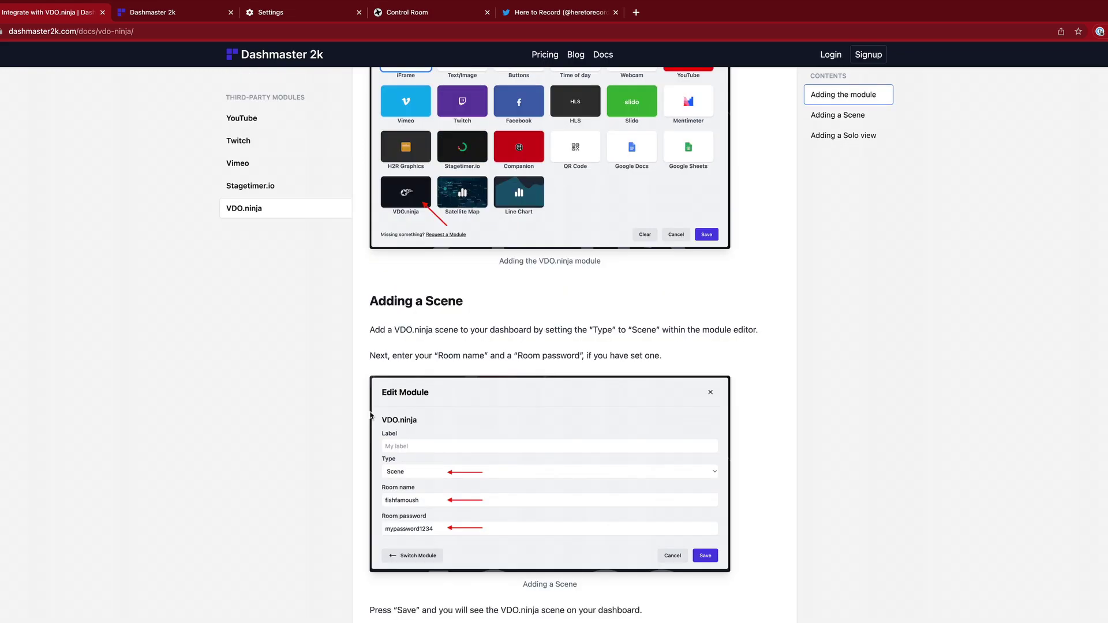